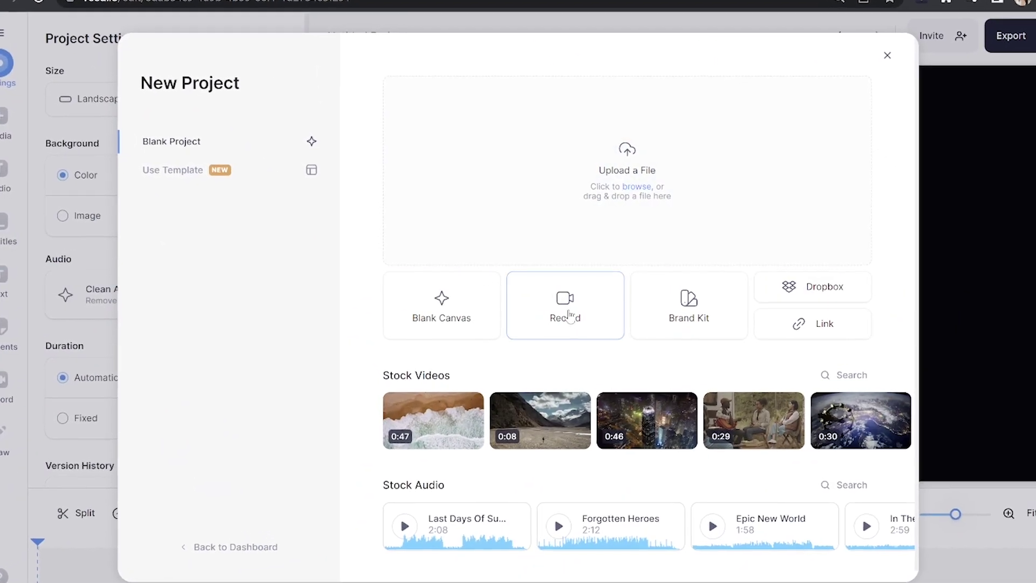
# Start a Slides & Camera recording with the Lecture Slides.pdf deck uploaded
pyautogui.click(570, 316)
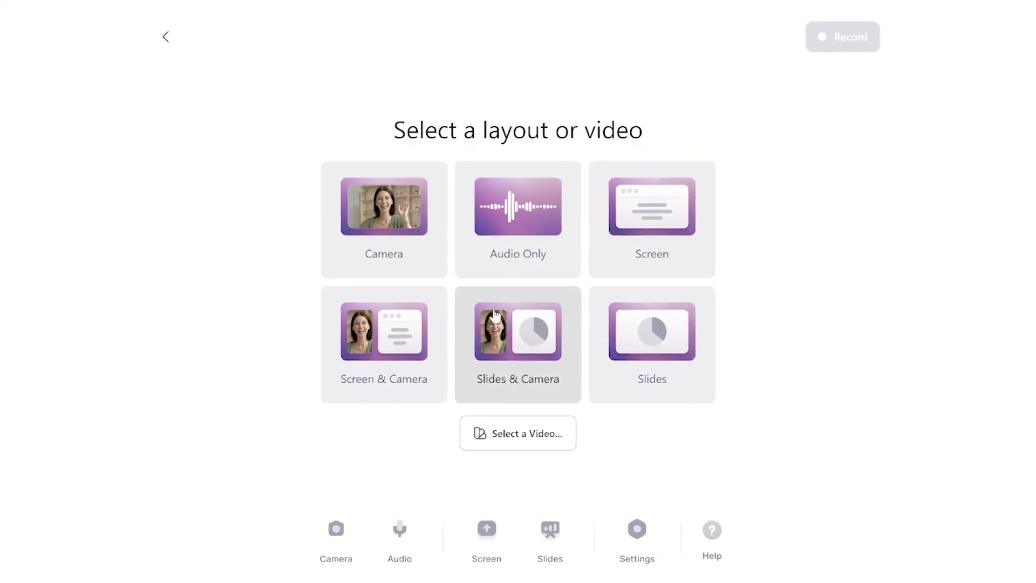
pyautogui.click(498, 335)
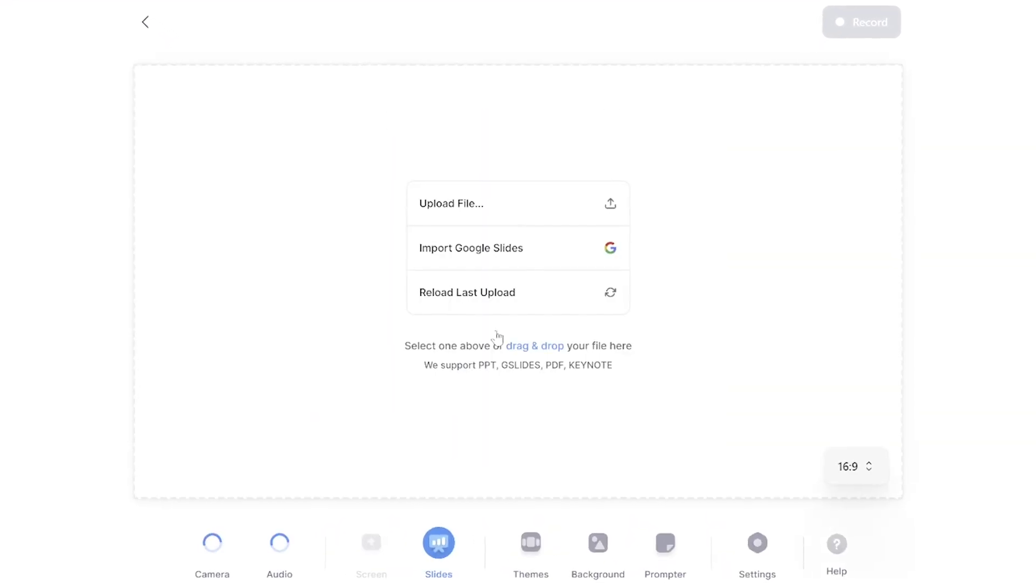
pyautogui.click(507, 195)
pyautogui.click(216, 93)
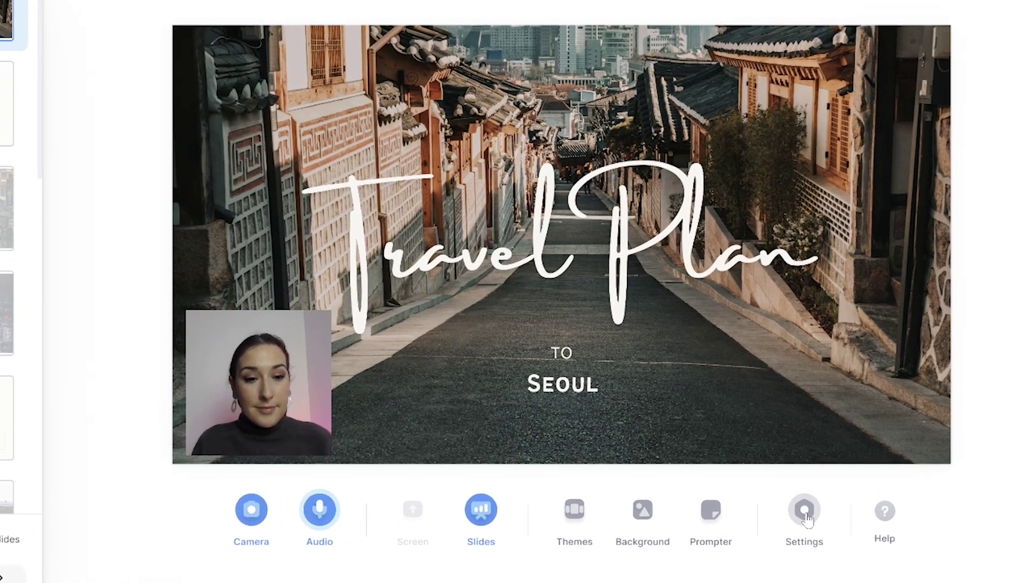
# Review the camera and microphone tabs in the recording settings
pyautogui.click(810, 510)
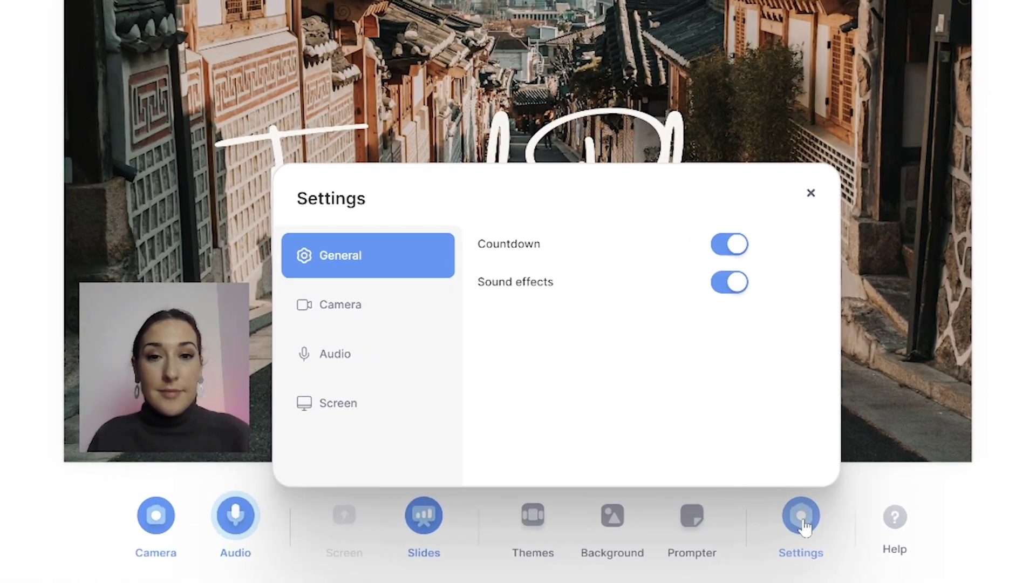
pyautogui.click(384, 305)
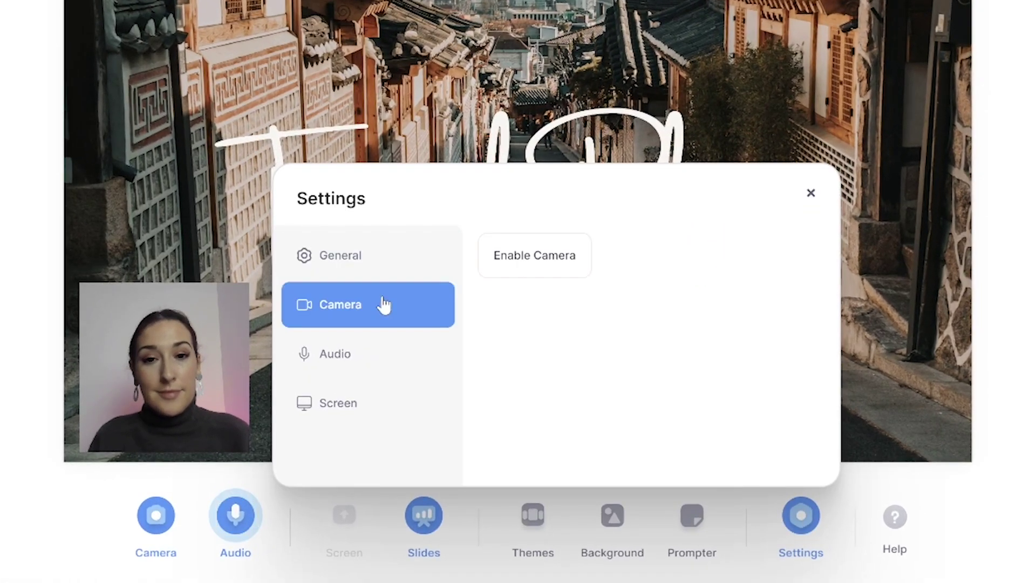
pyautogui.click(366, 358)
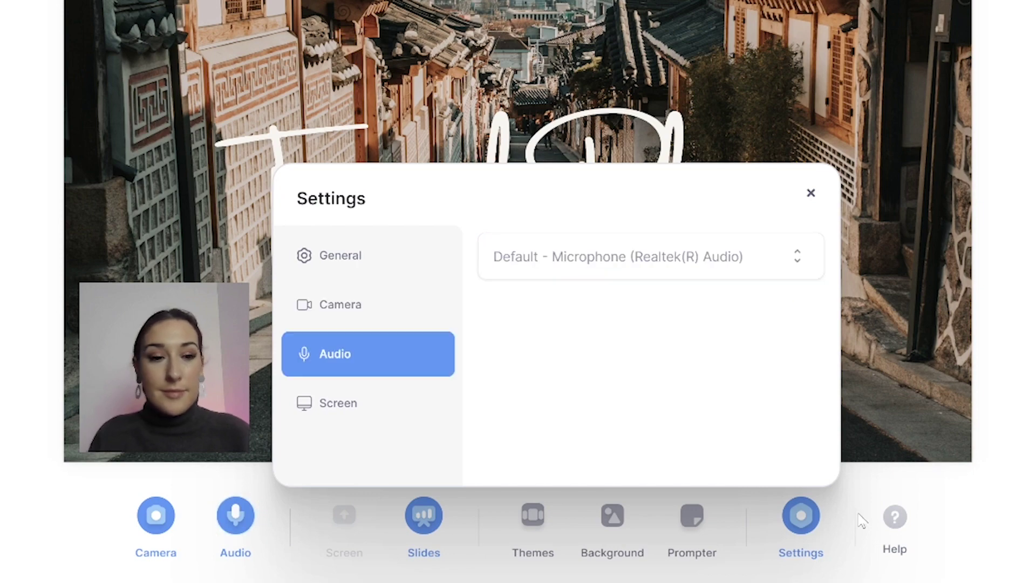
# Apply the Dimensions theme to the layout after trying Festive
pyautogui.click(948, 544)
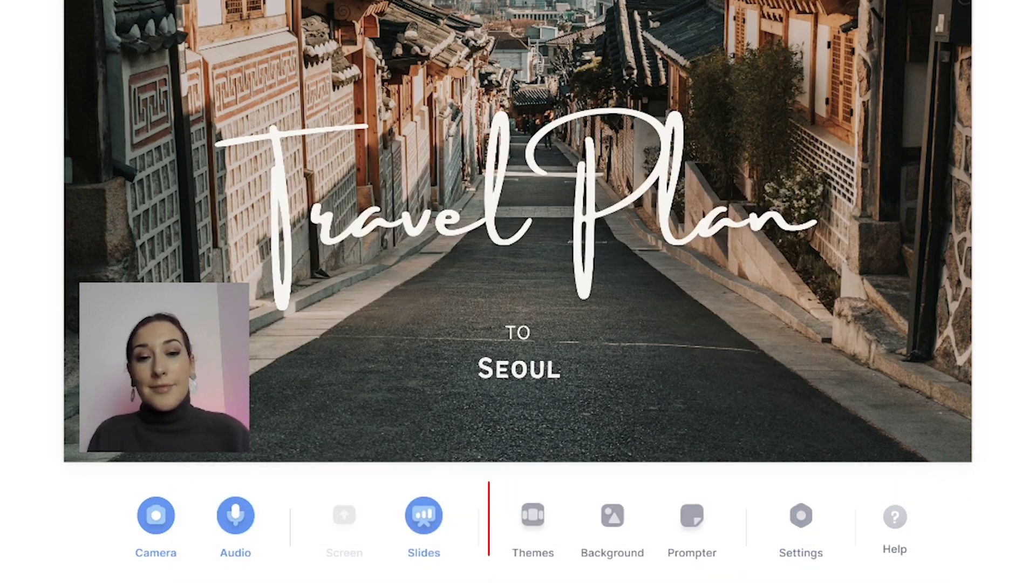
pyautogui.click(547, 529)
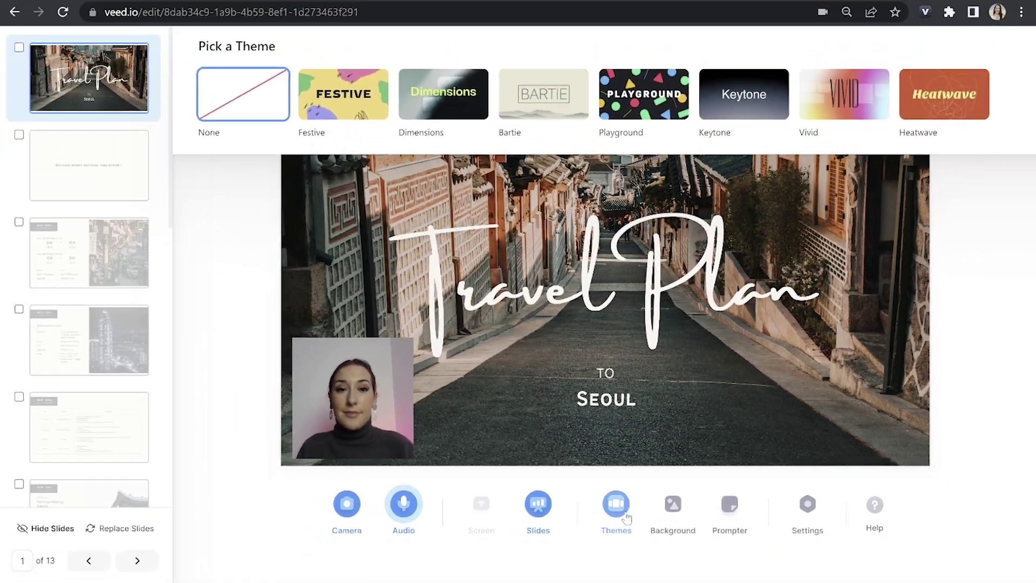
pyautogui.click(355, 98)
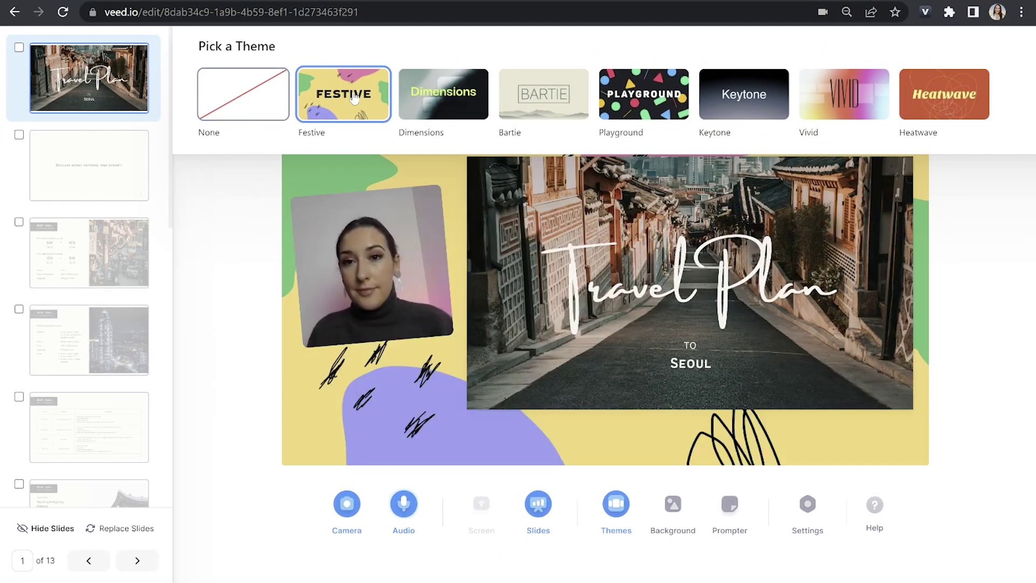
pyautogui.click(426, 95)
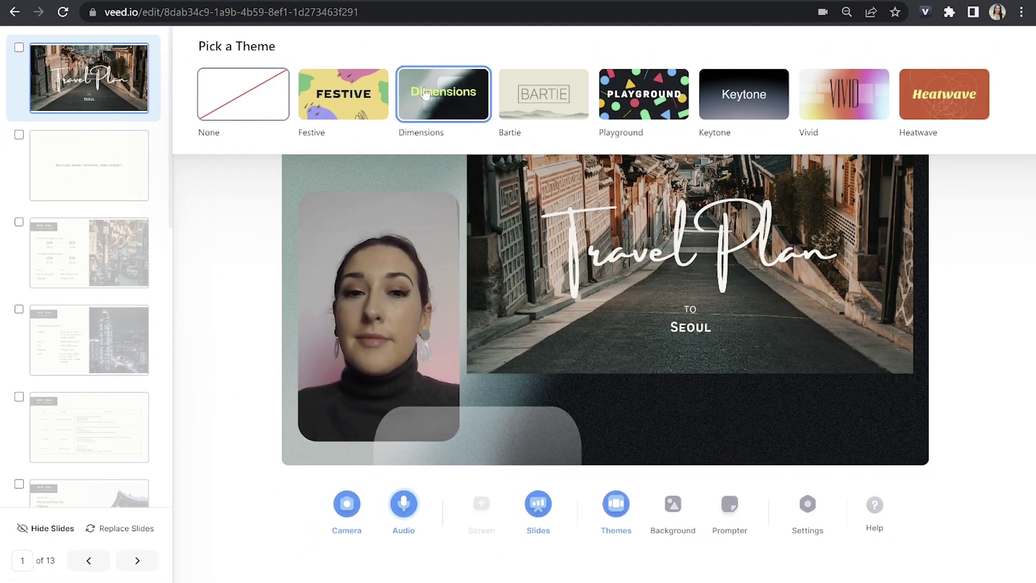
pyautogui.click(674, 511)
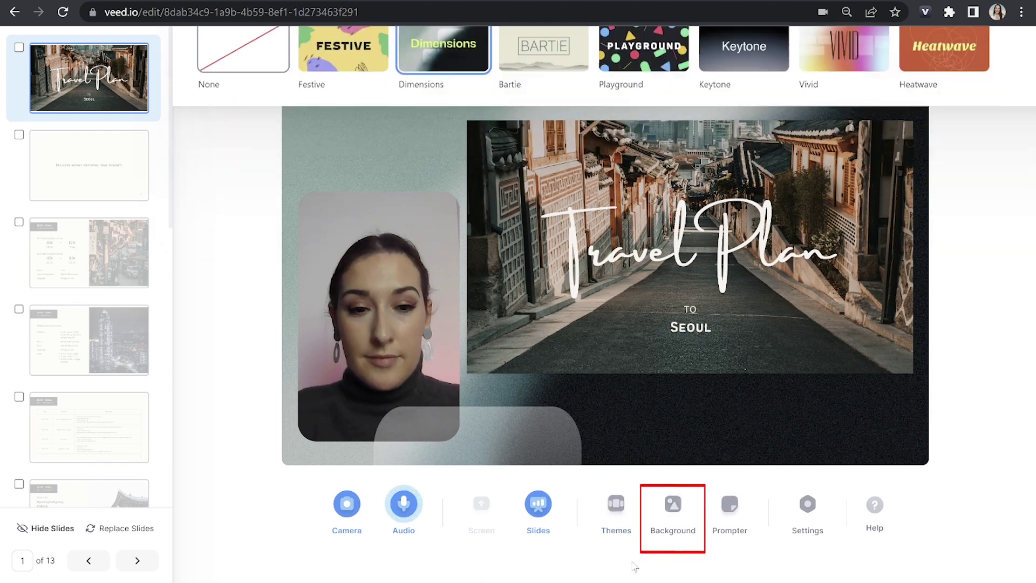
# Set the layout background to the uploaded image Untitled design (11).png after trying gradient, photo and yellow options
pyautogui.click(678, 517)
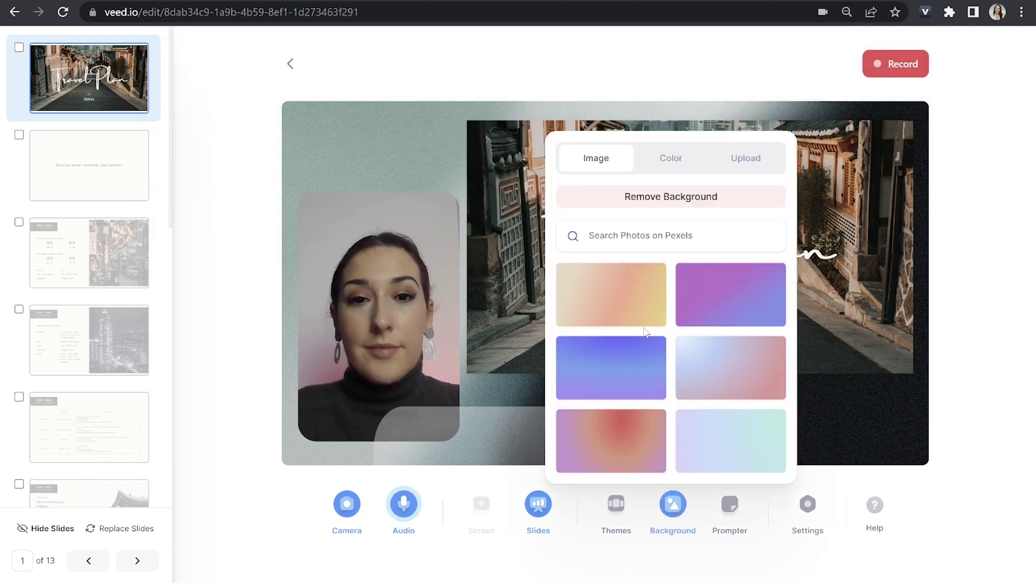
pyautogui.click(632, 310)
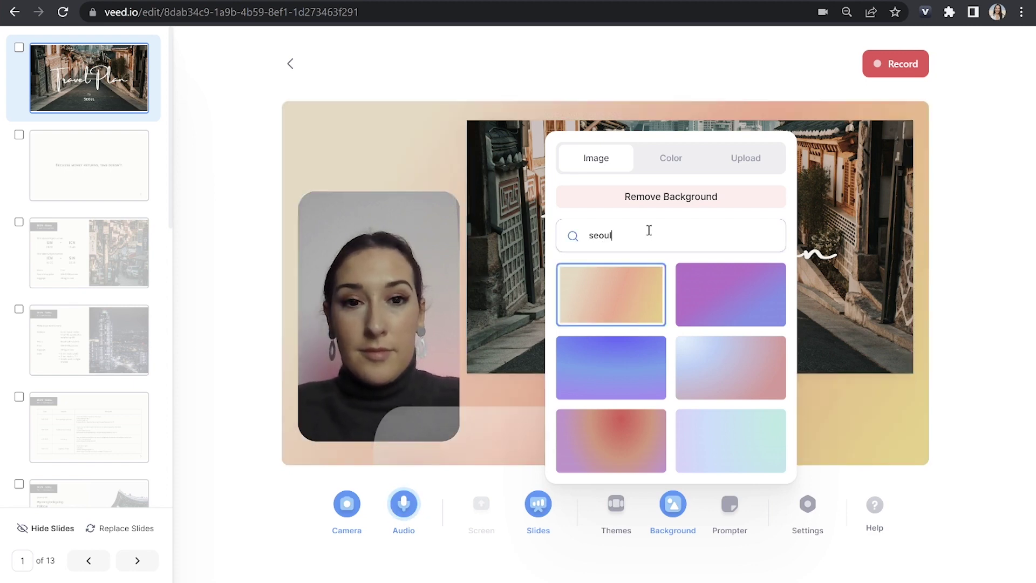
pyautogui.click(710, 332)
pyautogui.click(666, 129)
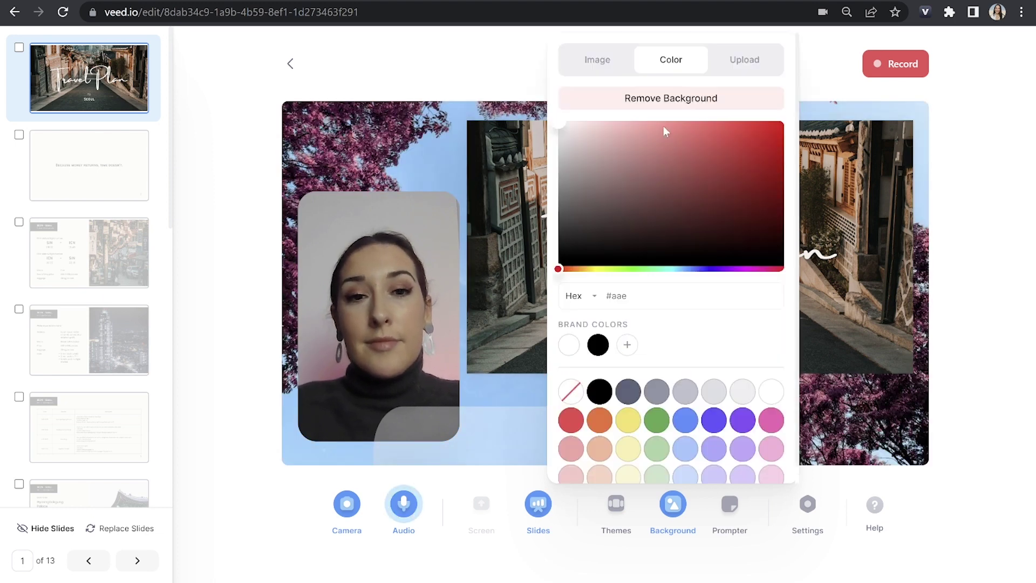
pyautogui.click(628, 420)
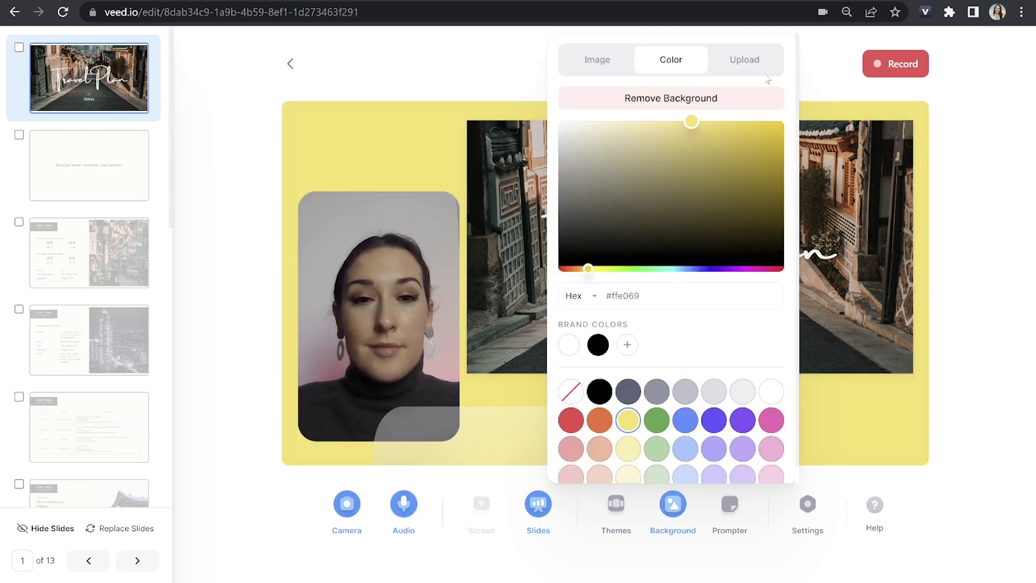
pyautogui.click(750, 61)
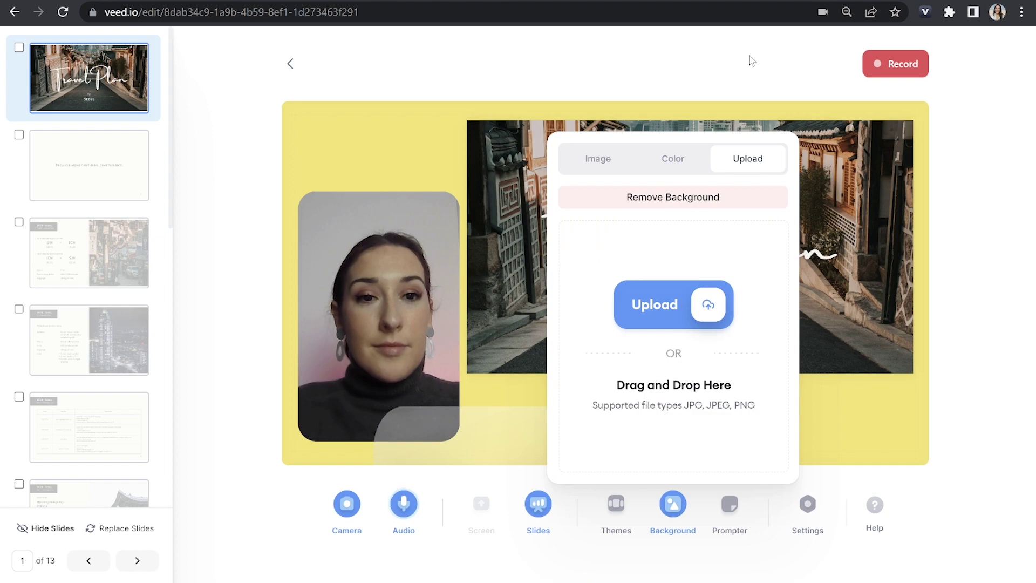
pyautogui.click(635, 305)
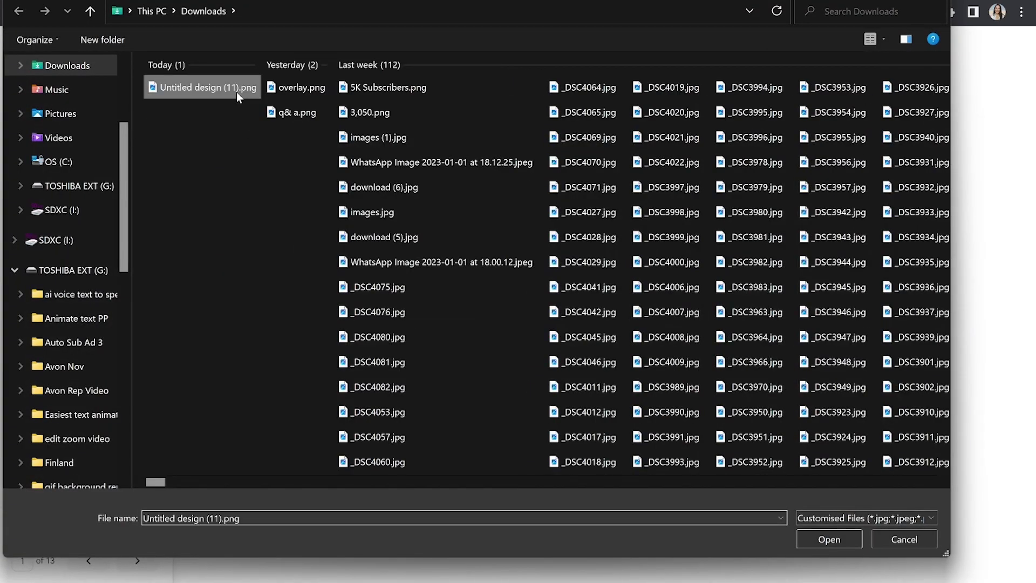
pyautogui.doubleClick(236, 91)
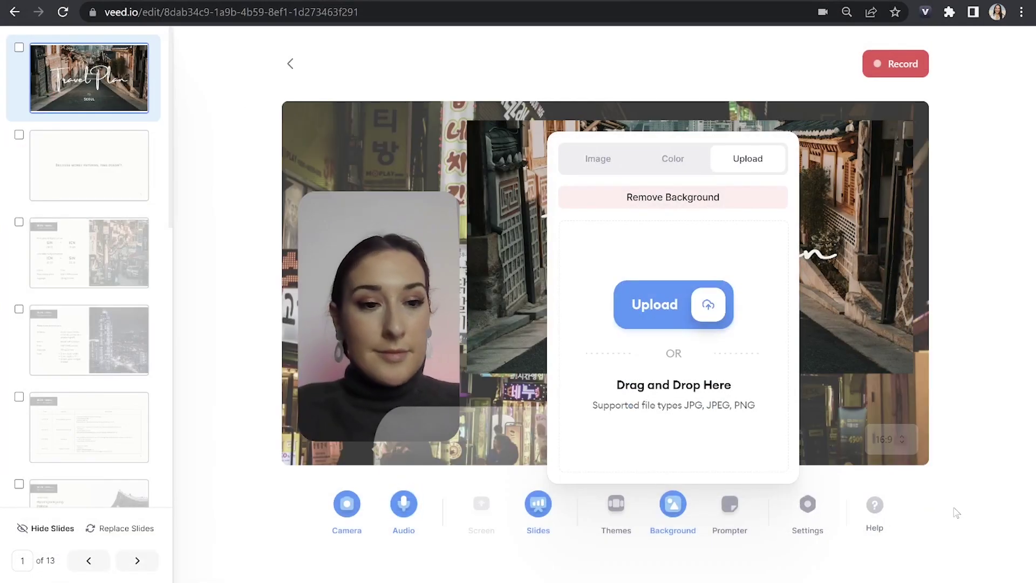
pyautogui.click(957, 513)
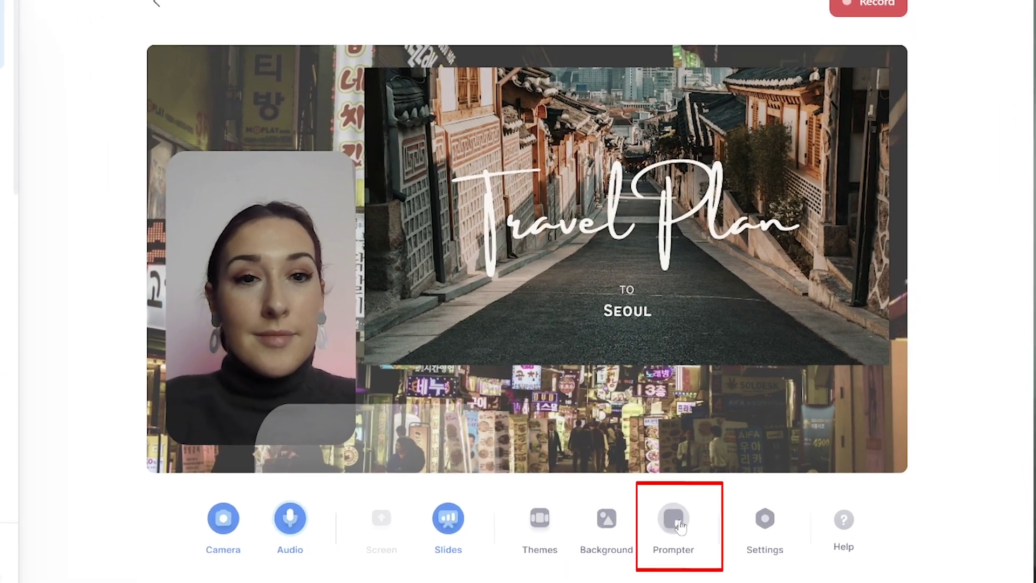
# Paste the five copied lecture points into VEED's teleprompter
pyautogui.click(731, 505)
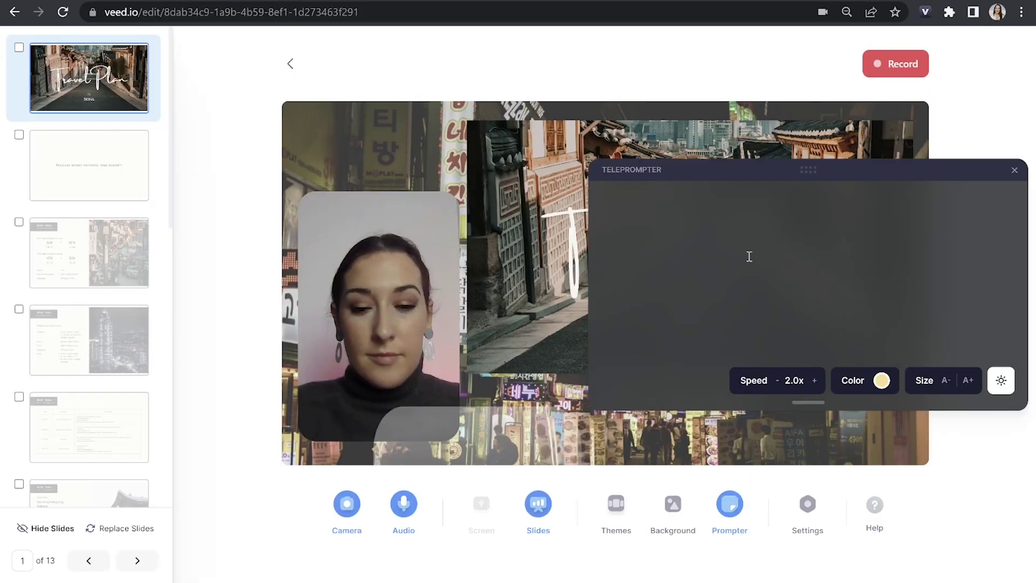
pyautogui.write('Intro What we’ll cover How must it costs Where we’ll stay Travel options')
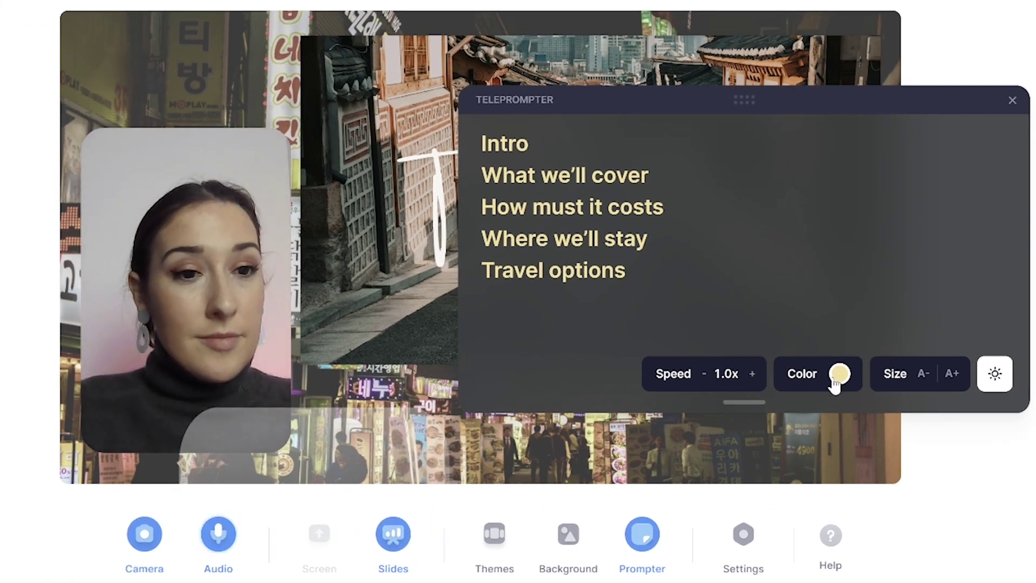
# Enlarge the teleprompter text, keep the dark theme, and drag it to the lower right
pyautogui.click(952, 373)
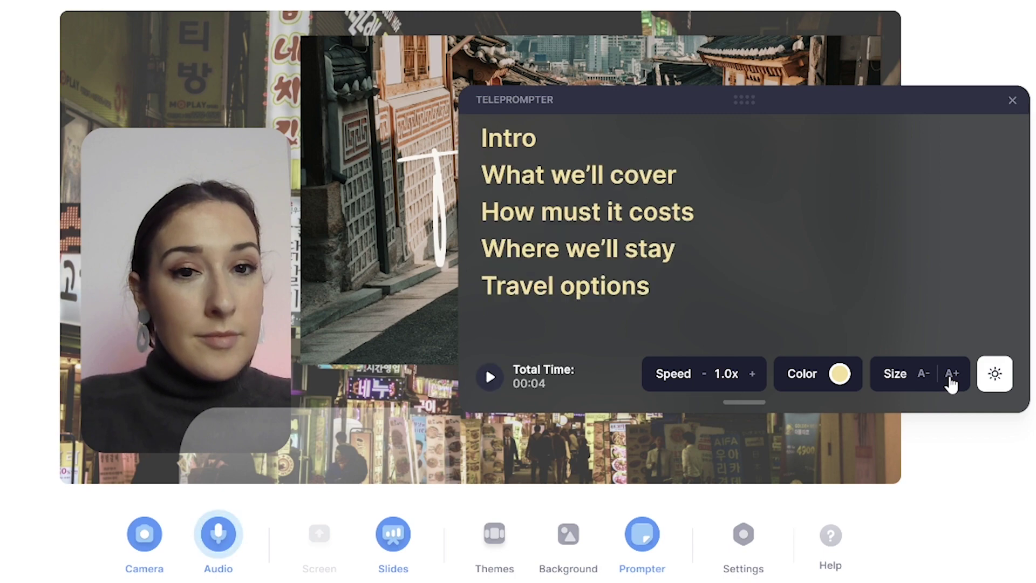
pyautogui.click(996, 373)
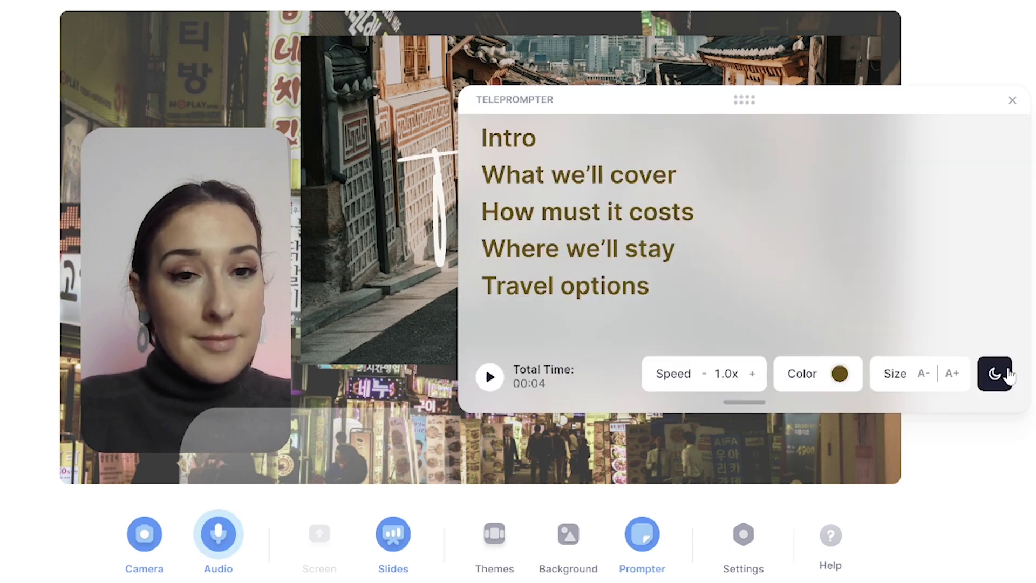
pyautogui.click(996, 375)
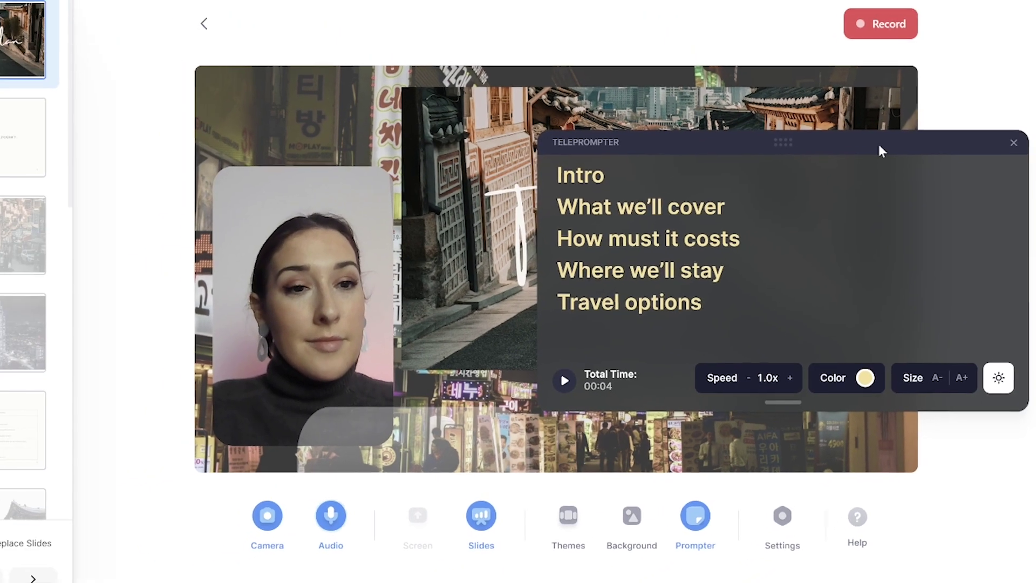
pyautogui.moveTo(878, 142); pyautogui.dragTo(931, 359)
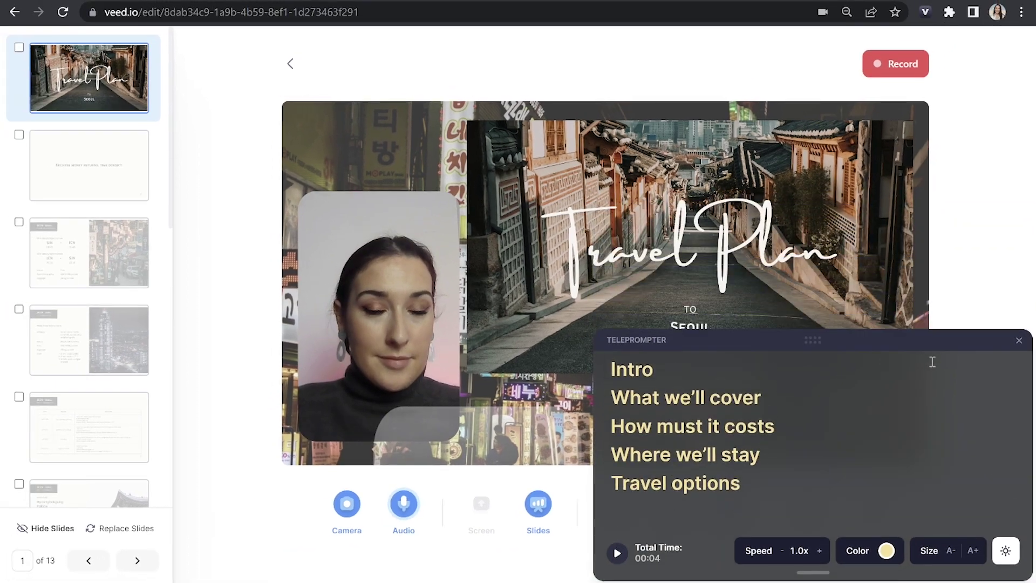
# Record a 20-second take, advancing to the next slide mid-talk, then stop
pyautogui.click(893, 65)
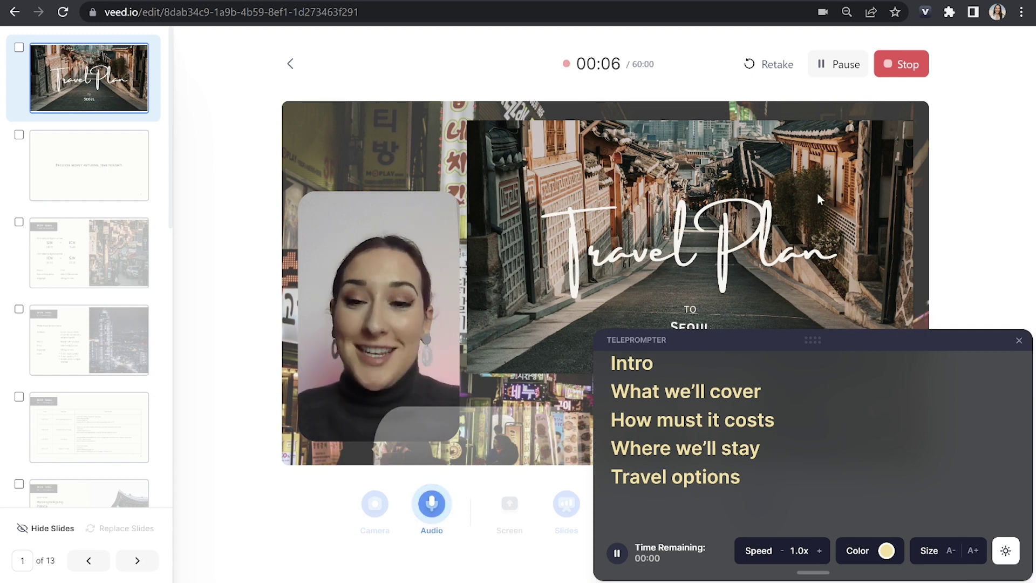
pyautogui.click(148, 567)
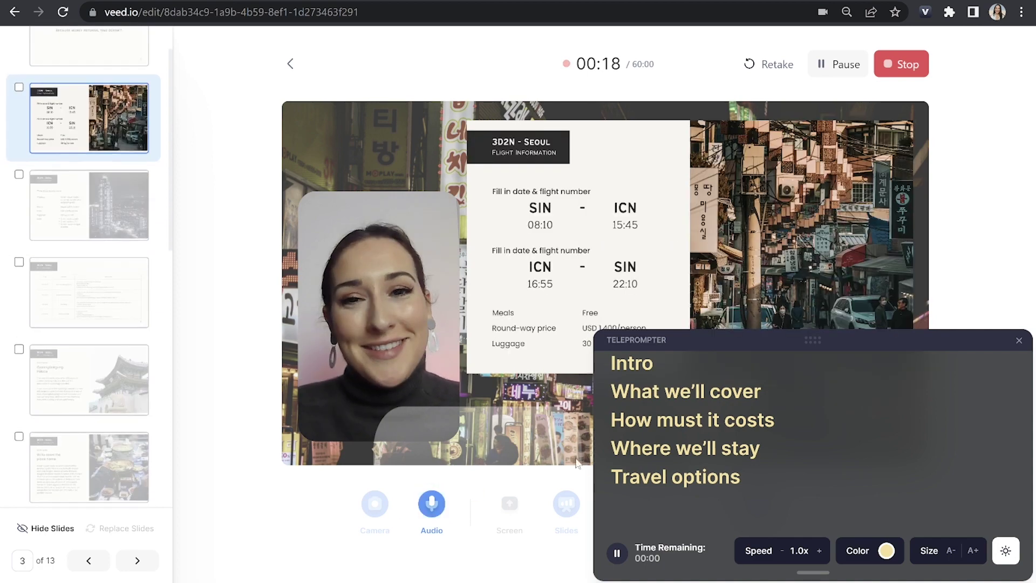
pyautogui.click(907, 65)
# Browse the video theme and background options for the recorded scene
pyautogui.click(461, 504)
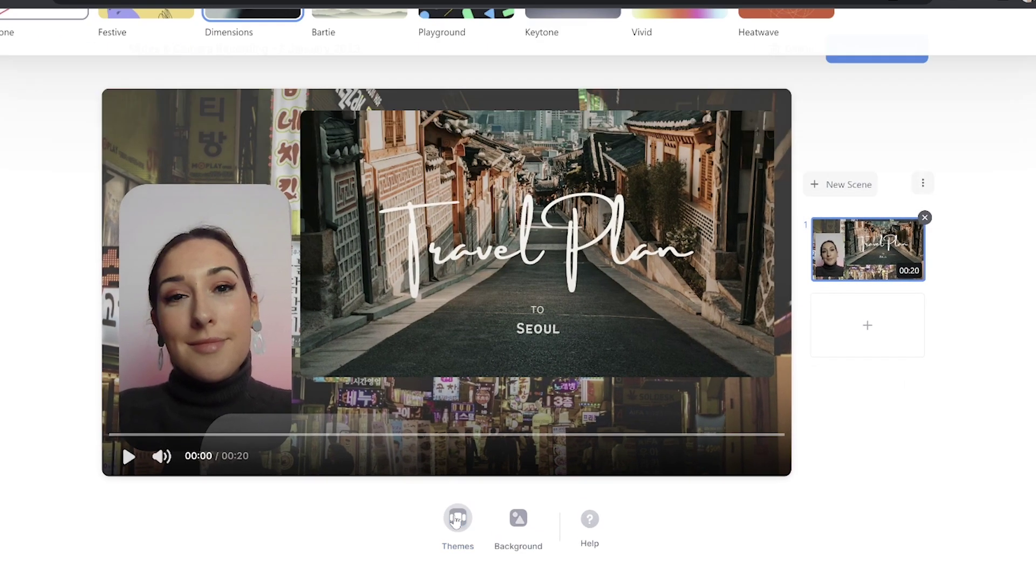
pyautogui.click(518, 518)
pyautogui.click(518, 518)
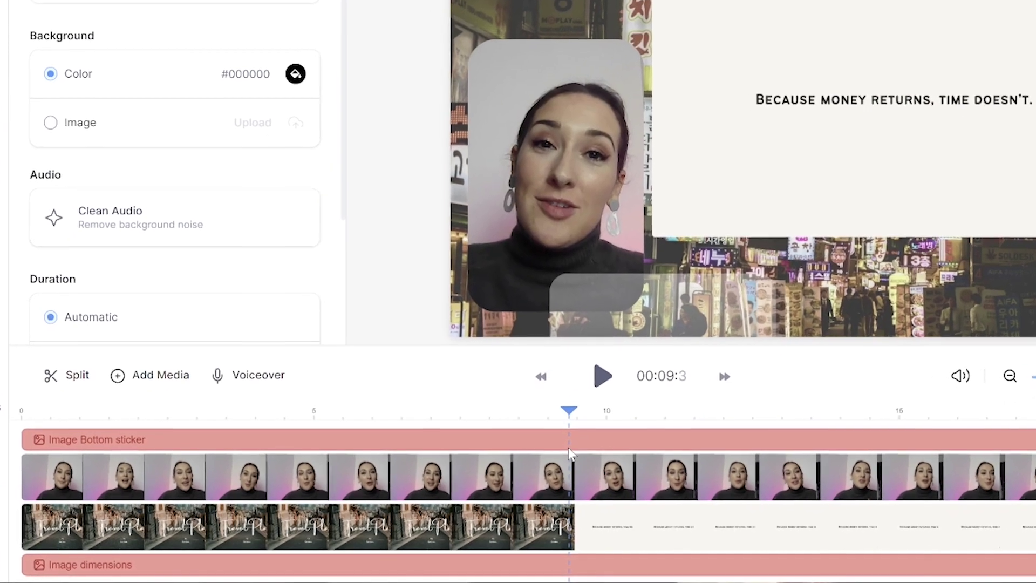
# Split the sticker, talking-head, slide and Image dimensions tracks at 00:09.3 and 00:11.0
pyautogui.click(570, 447)
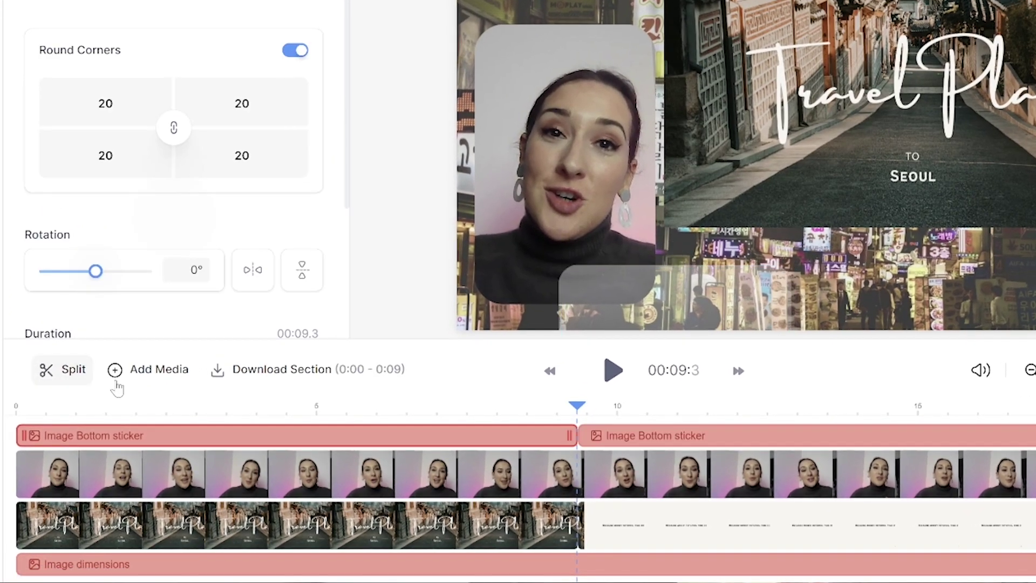
pyautogui.click(456, 464)
pyautogui.click(64, 370)
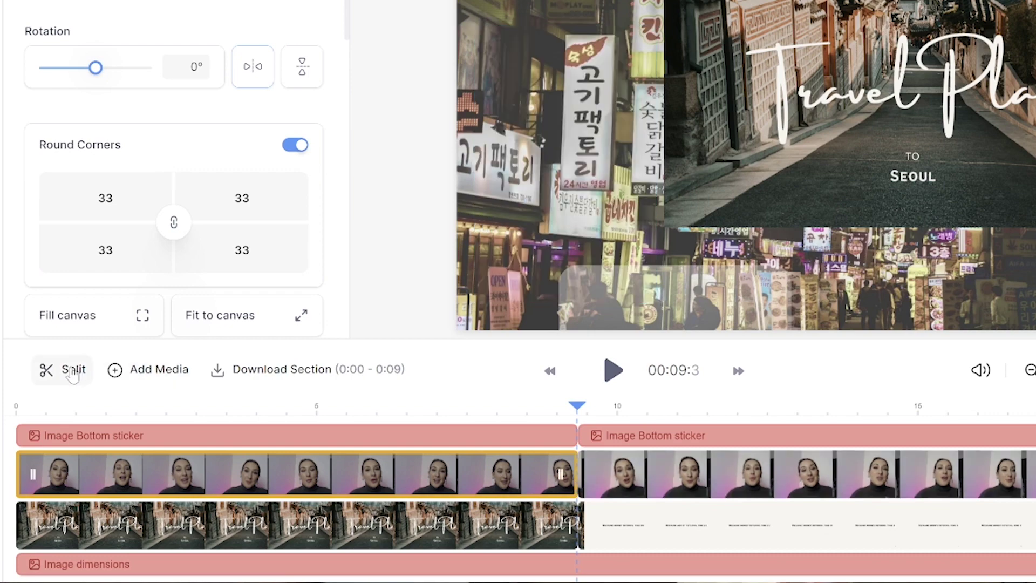
pyautogui.click(528, 523)
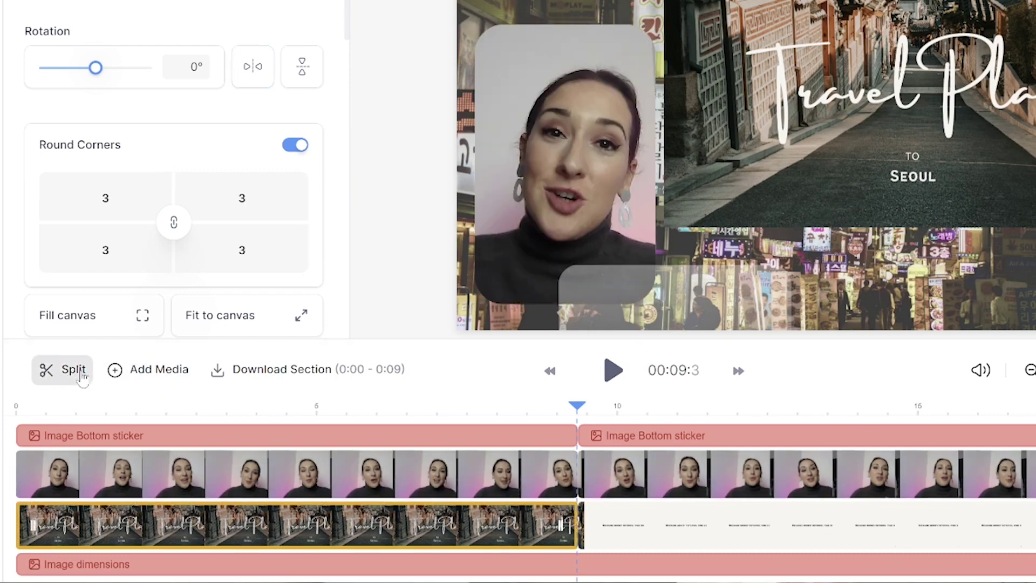
pyautogui.click(533, 564)
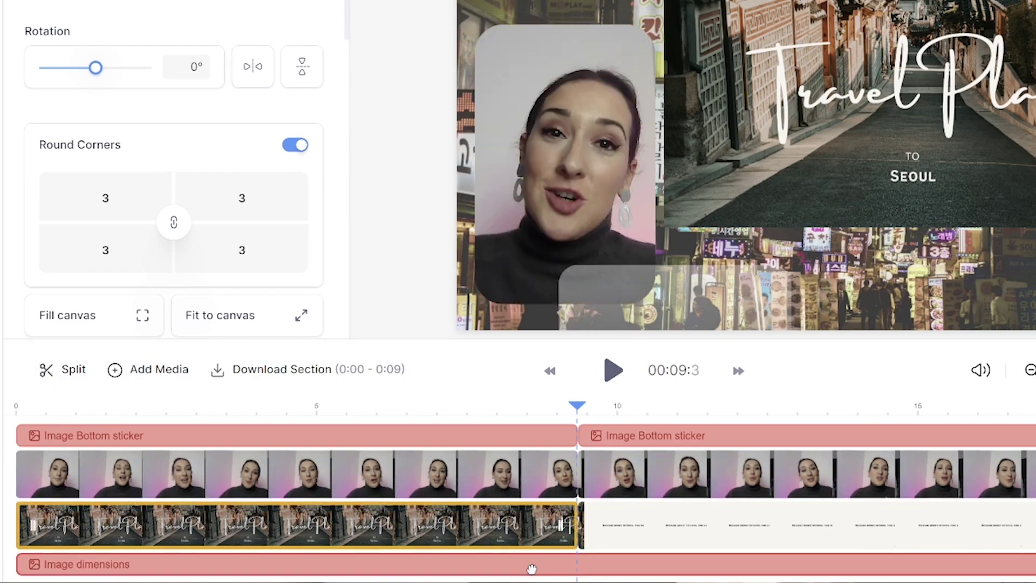
pyautogui.click(64, 370)
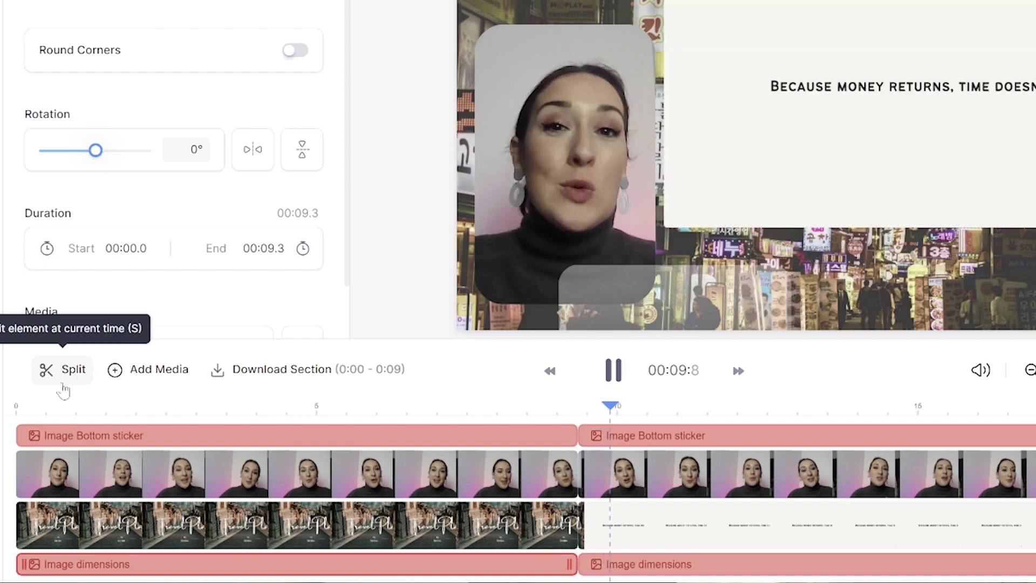
pyautogui.press('space')
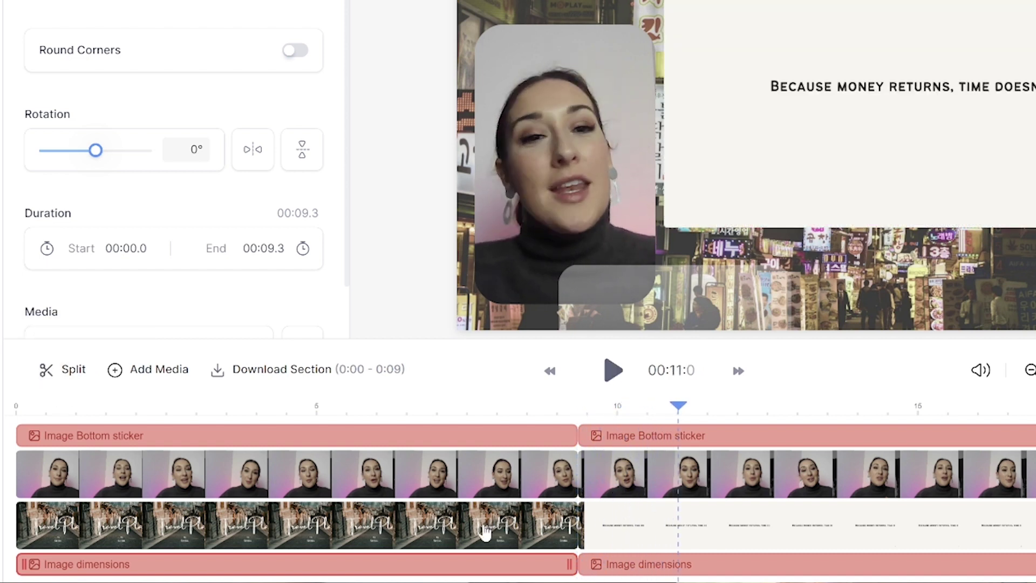
pyautogui.click(756, 439)
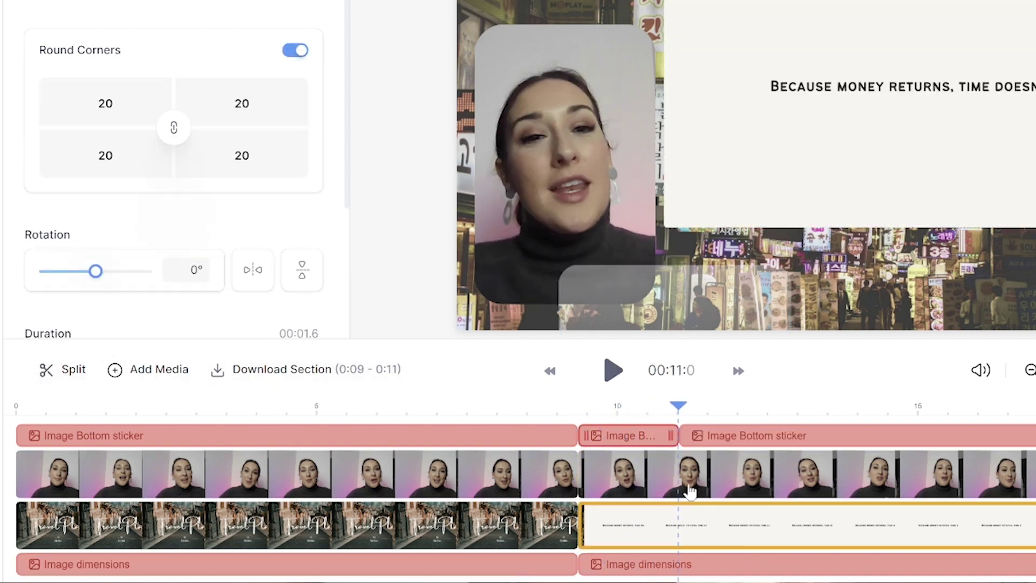
pyautogui.click(597, 477)
pyautogui.click(605, 532)
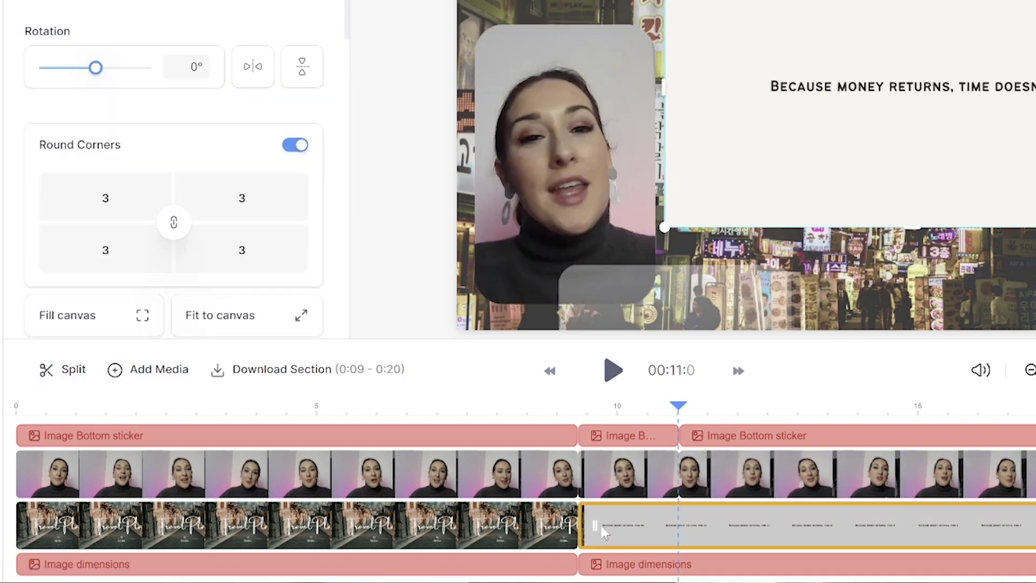
pyautogui.click(637, 564)
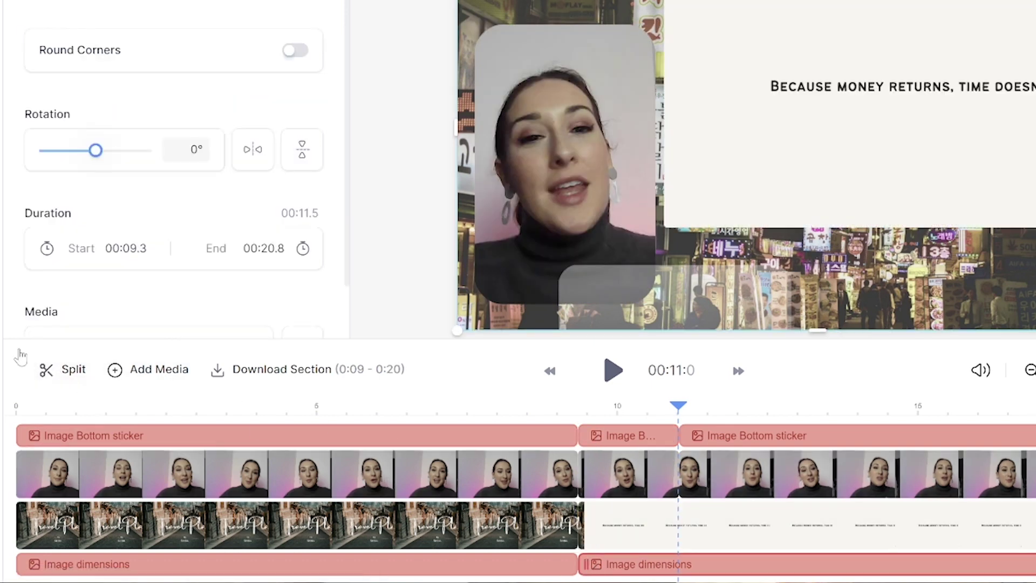
# Delete the short middle piece from each of the four tracks
pyautogui.rightClick(632, 437)
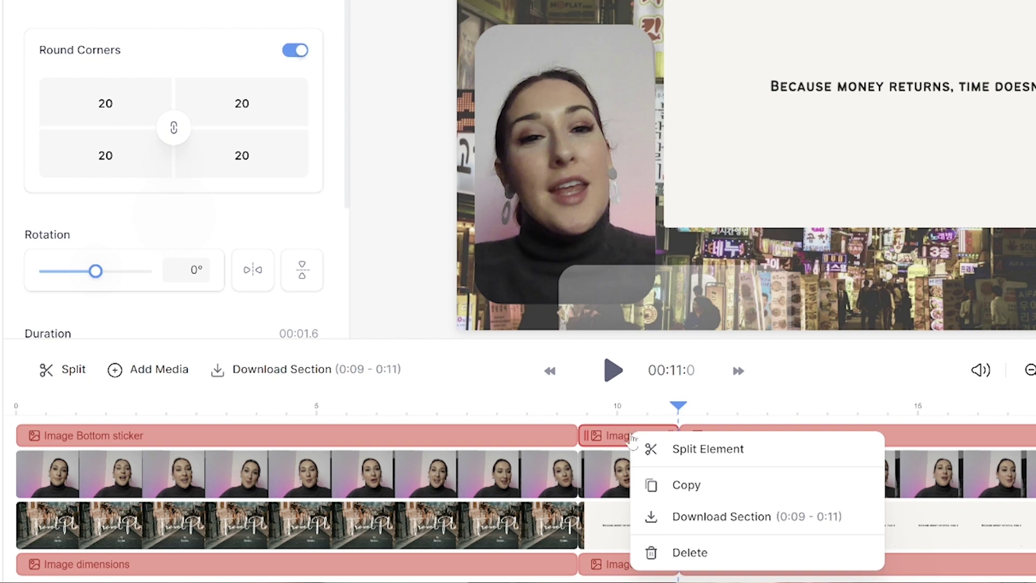
pyautogui.click(681, 556)
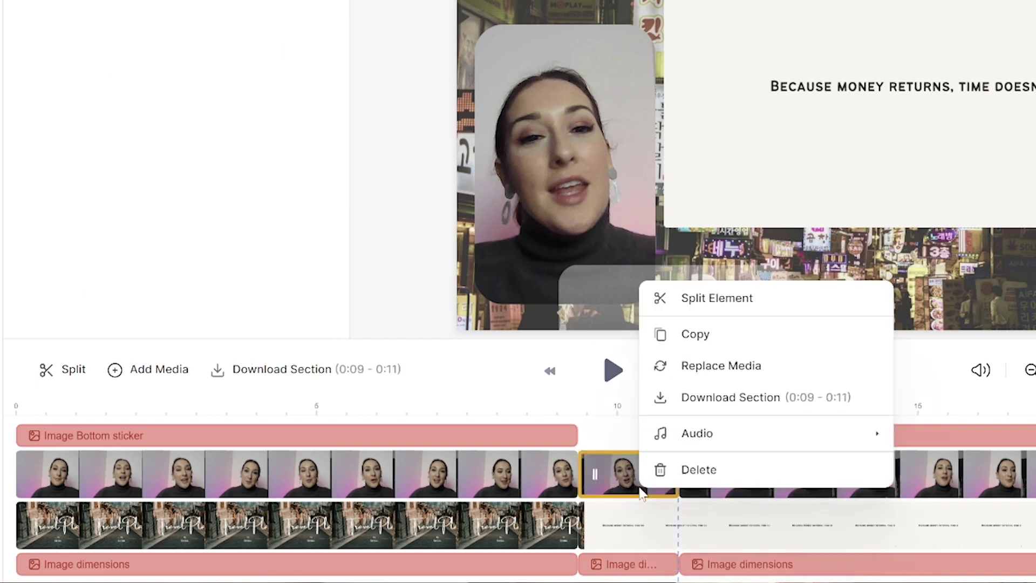
pyautogui.click(699, 470)
pyautogui.click(629, 524)
pyautogui.rightClick(648, 524)
pyautogui.click(696, 494)
pyautogui.click(635, 563)
pyautogui.rightClick(637, 564)
pyautogui.click(673, 540)
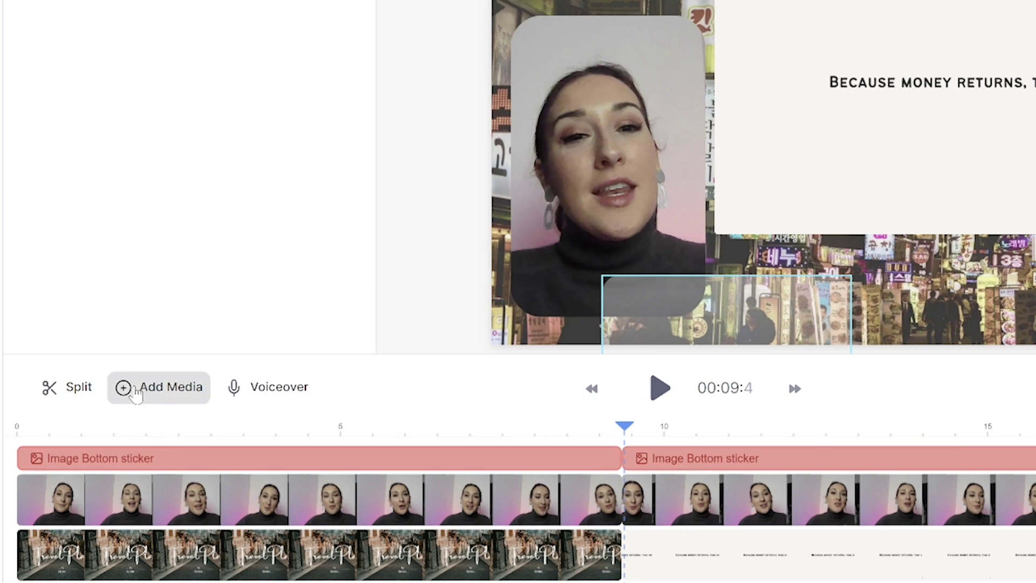
# Upload the airplane image, move its clip to 00:09.4, and place it below the quote
pyautogui.click(135, 389)
pyautogui.click(596, 189)
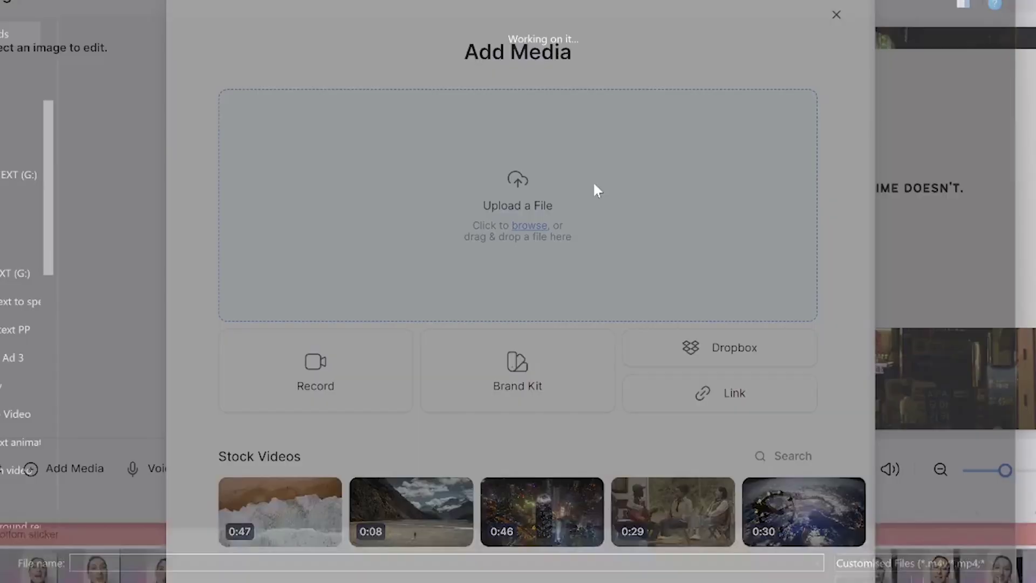
pyautogui.click(100, 63)
pyautogui.doubleClick(168, 93)
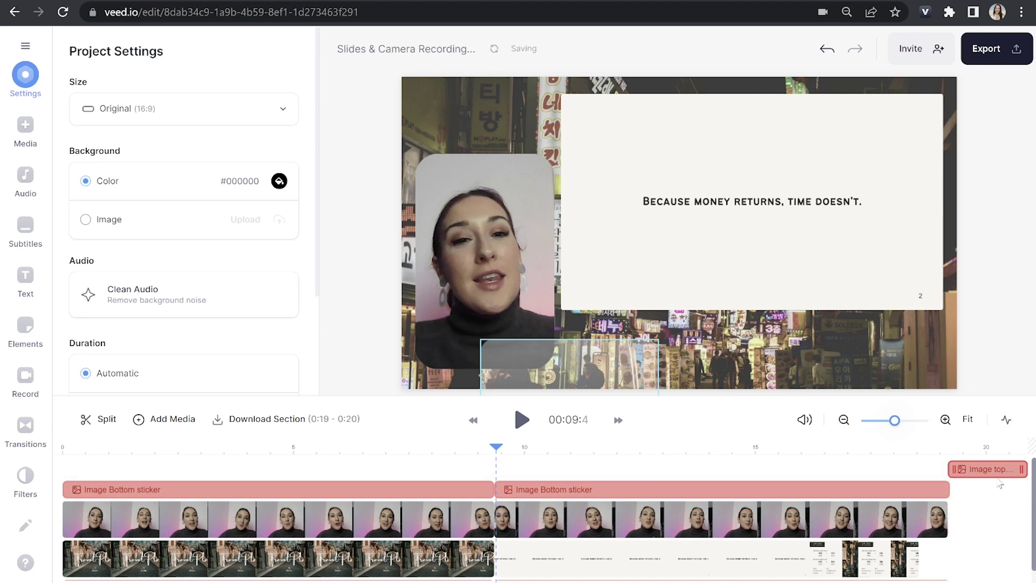
pyautogui.moveTo(996, 470); pyautogui.dragTo(832, 471)
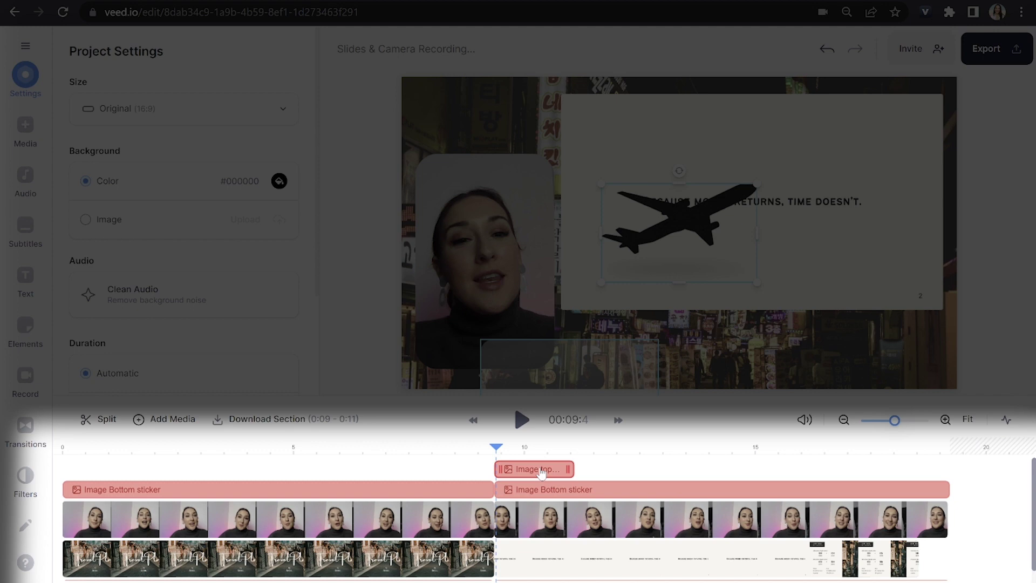
pyautogui.moveTo(732, 208); pyautogui.dragTo(734, 257)
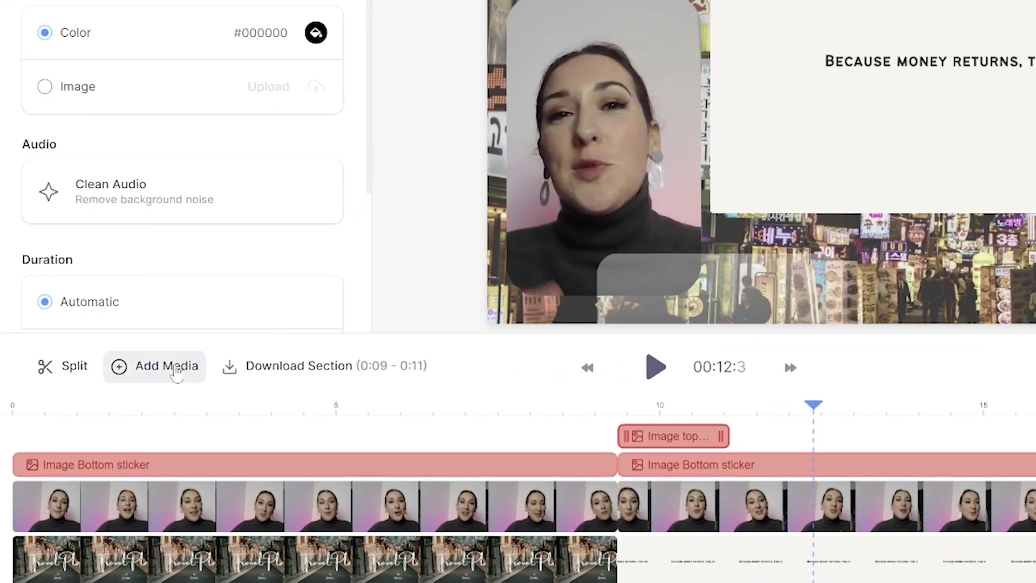
# Add the 0:07 palace clip from a 'seoul' stock search onto a new top track at about 0:12
pyautogui.click(172, 420)
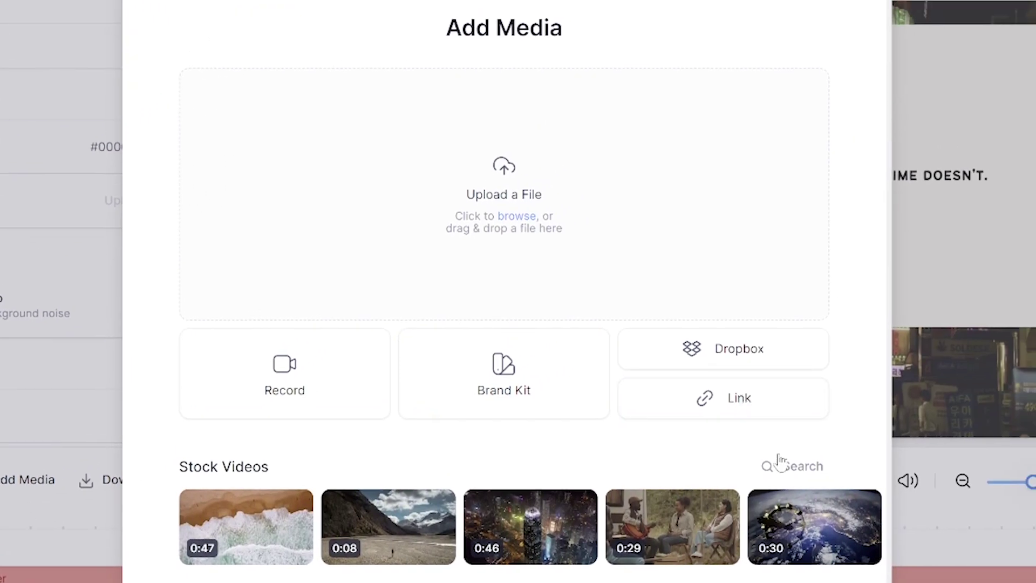
pyautogui.click(785, 468)
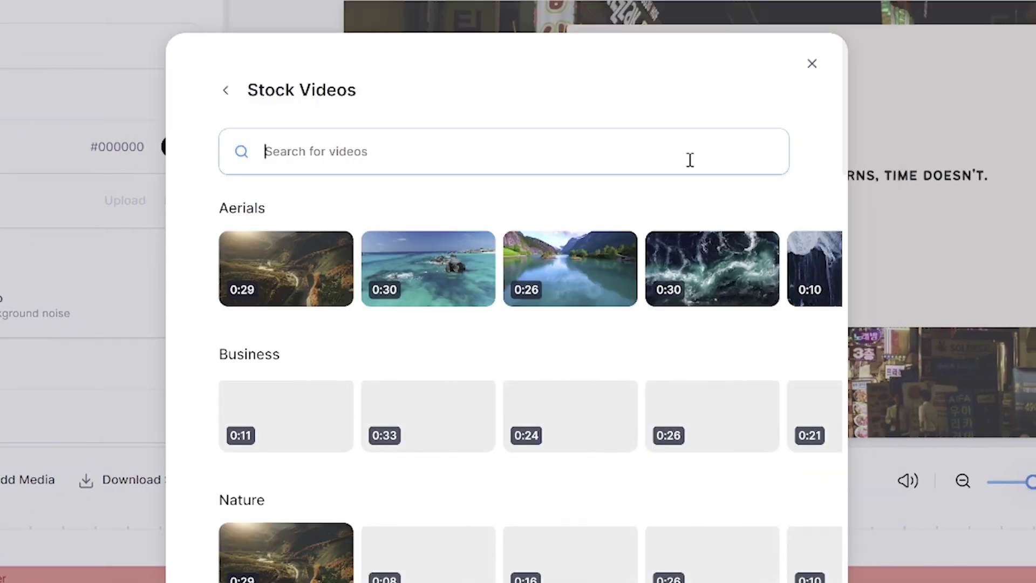
pyautogui.write('seoul')
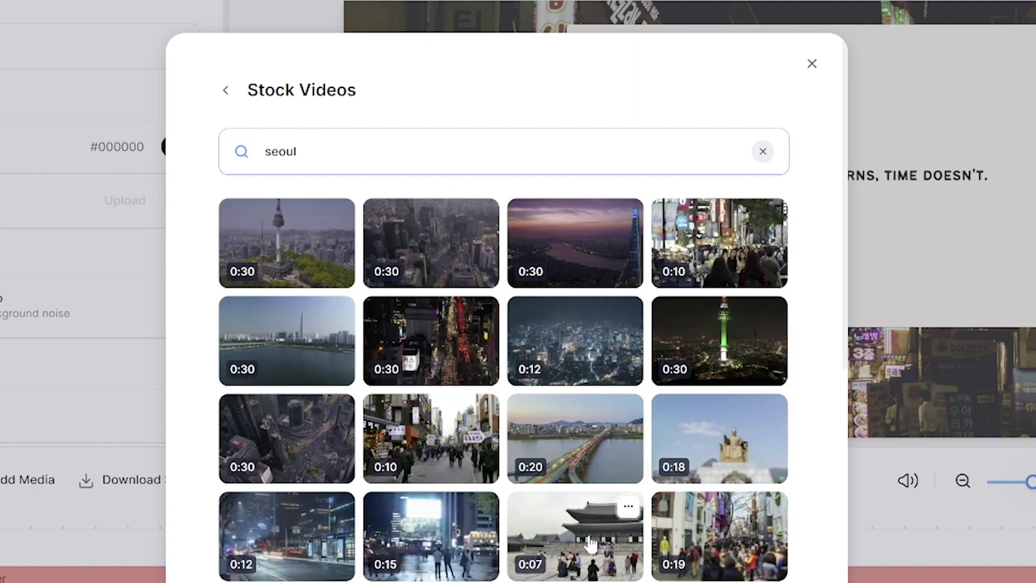
pyautogui.click(590, 542)
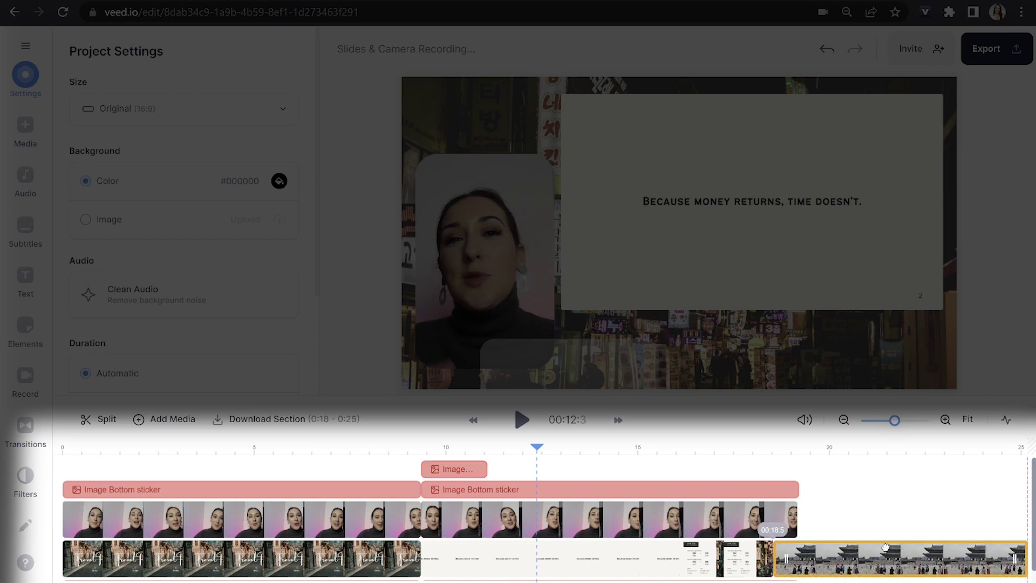
pyautogui.moveTo(886, 547); pyautogui.dragTo(759, 414)
pyautogui.moveTo(659, 459); pyautogui.dragTo(654, 508)
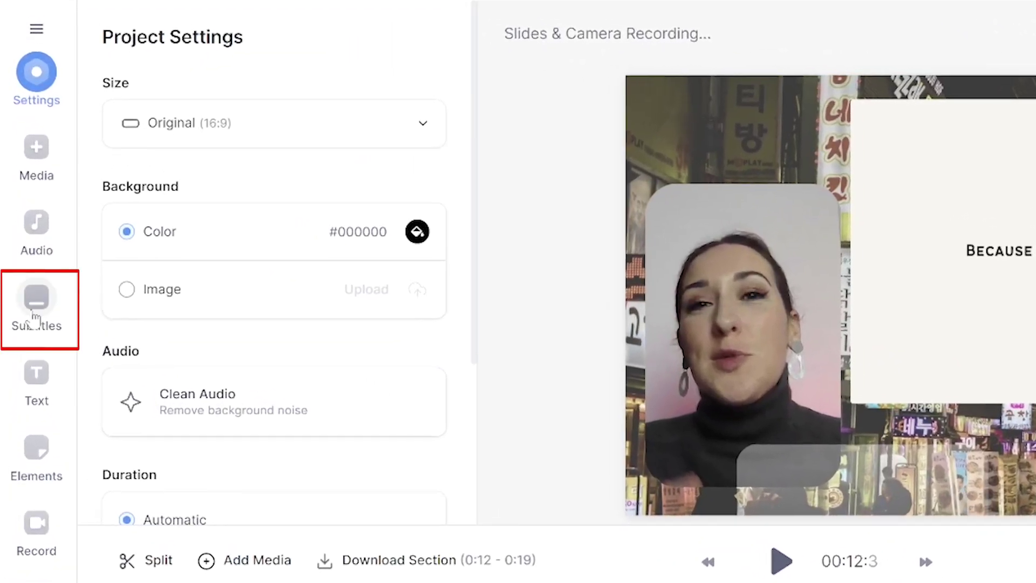
# Auto-generate English subtitles and correct 'to cool now' to 'to Seoul now'
pyautogui.click(34, 316)
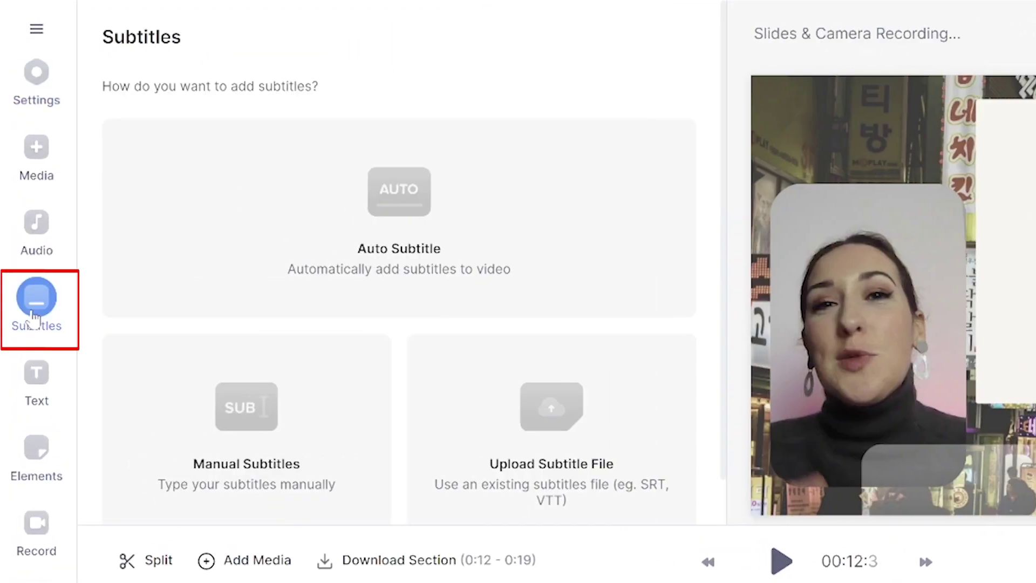
pyautogui.click(322, 226)
pyautogui.click(637, 333)
pyautogui.click(523, 327)
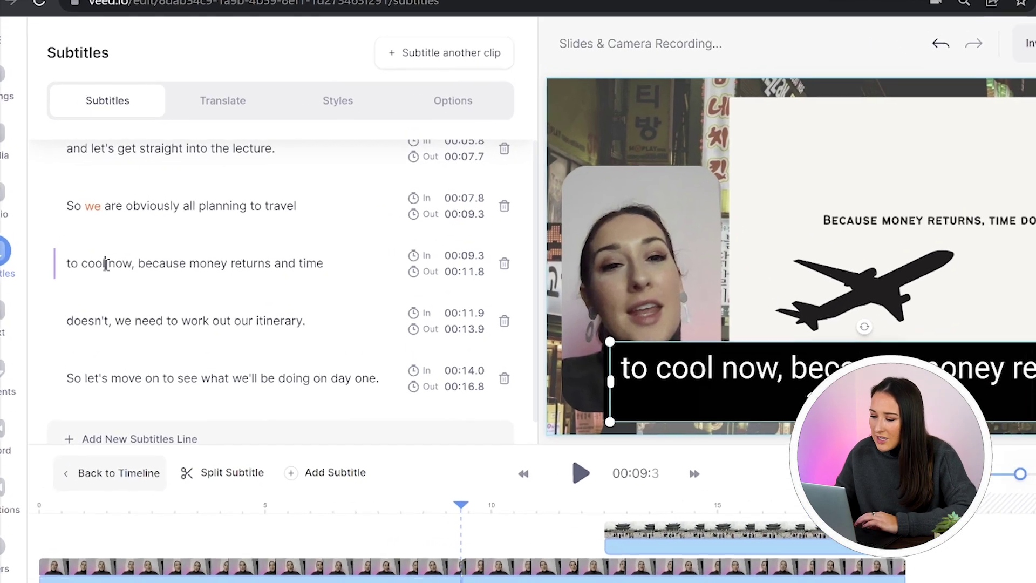
pyautogui.press('BackSpace')
pyautogui.press('BackSpace')
pyautogui.press('BackSpace')
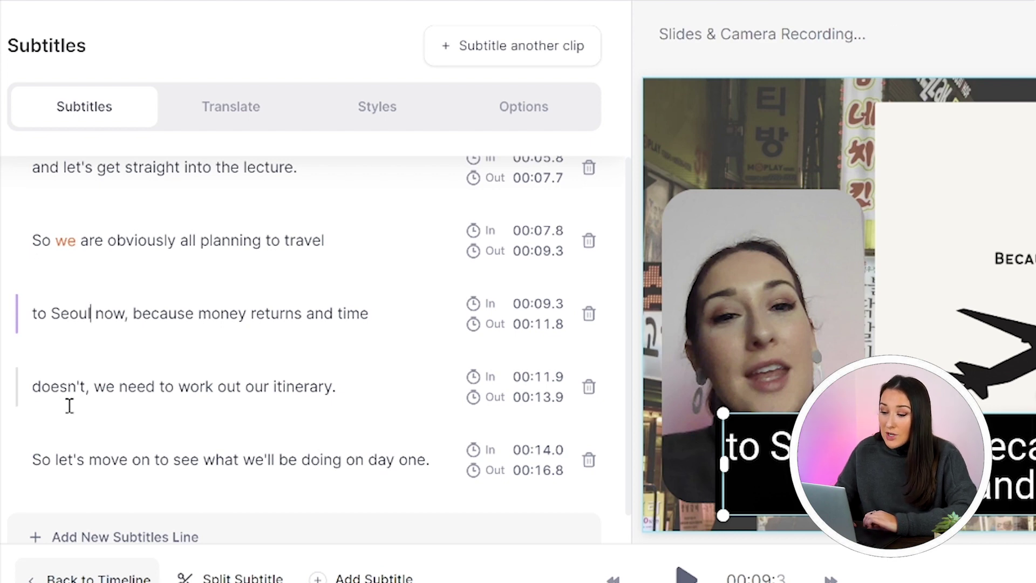
# Set the subtitle font to Bebas Neue at 36px
pyautogui.click(362, 110)
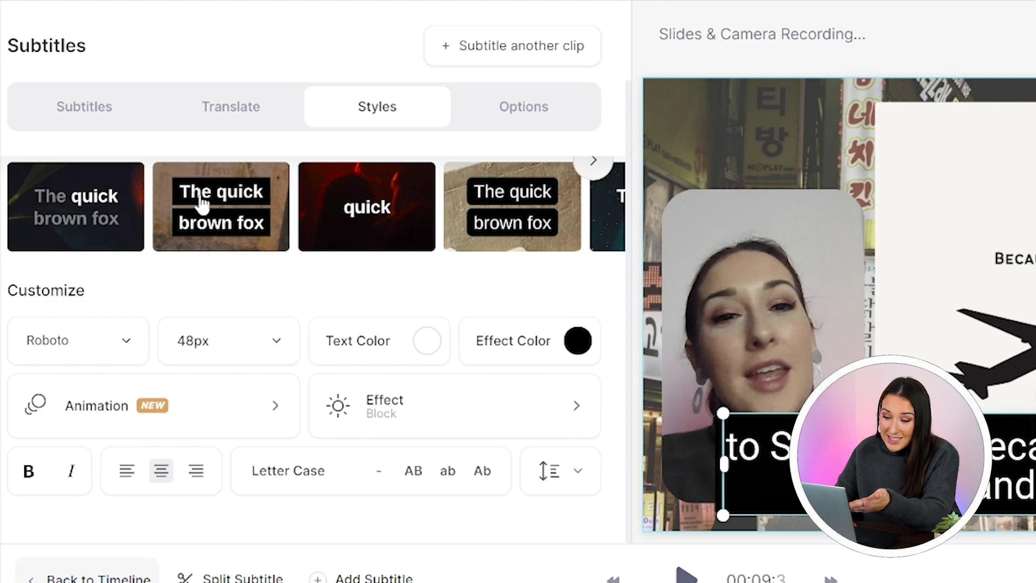
pyautogui.click(111, 360)
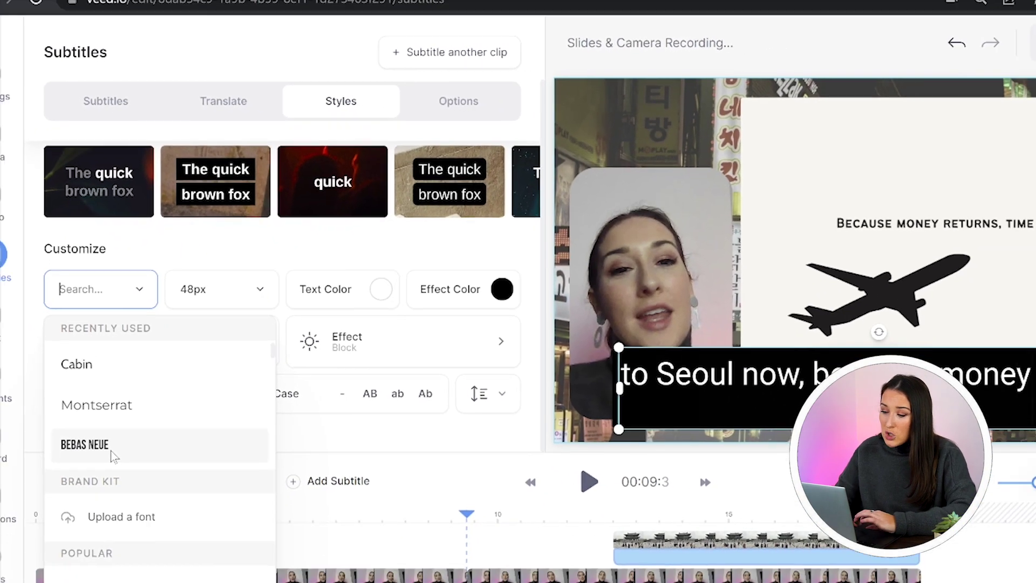
pyautogui.click(58, 532)
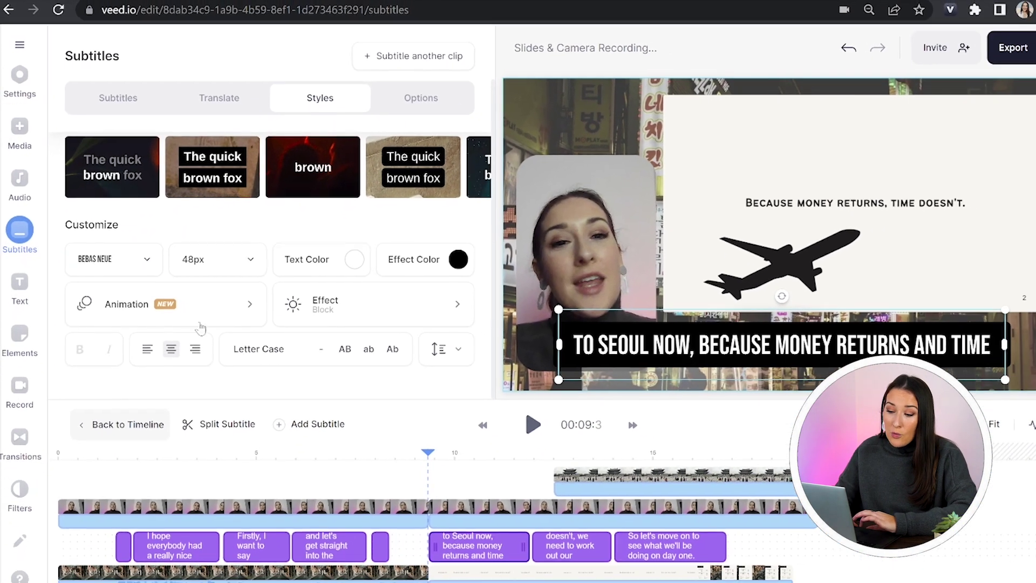
pyautogui.click(238, 268)
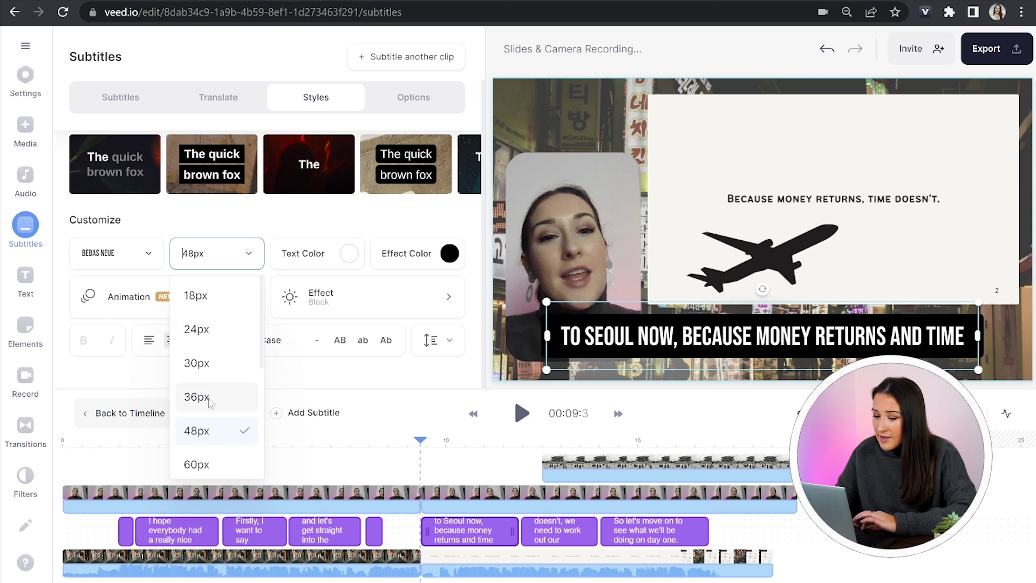
pyautogui.click(197, 398)
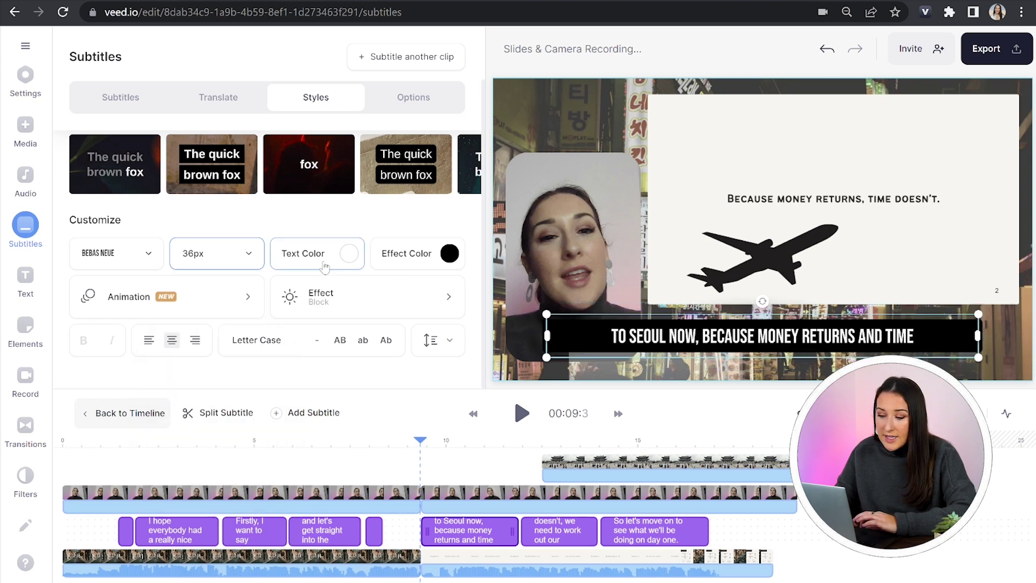
# Make the subtitle text yellow and apply the Box Highlight animation
pyautogui.click(305, 254)
pyautogui.click(409, 258)
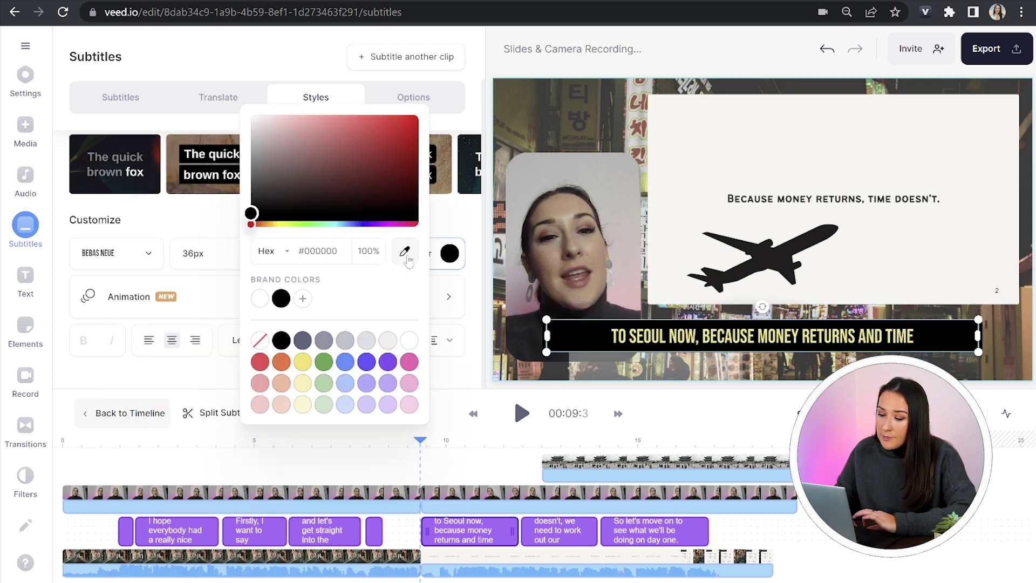
pyautogui.click(456, 249)
pyautogui.click(130, 297)
pyautogui.click(195, 157)
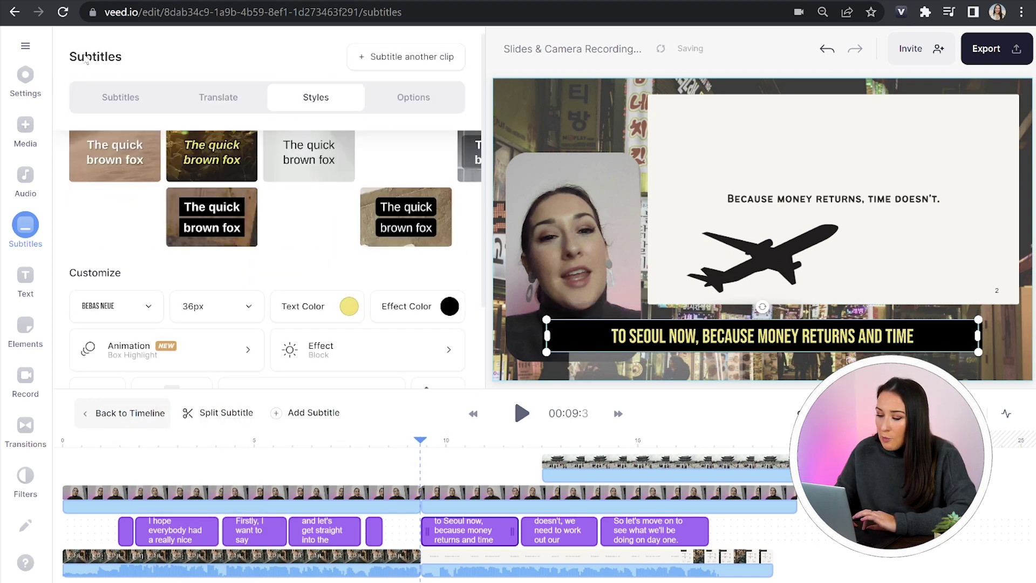
pyautogui.click(351, 355)
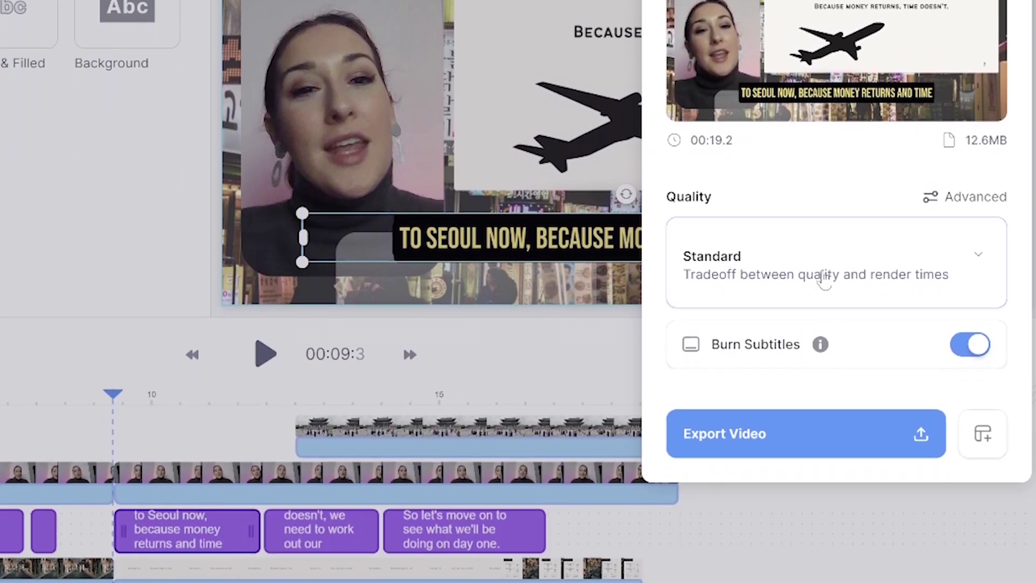
# Export the video at HD quality, keeping Burn Subtitles switched on
pyautogui.click(824, 279)
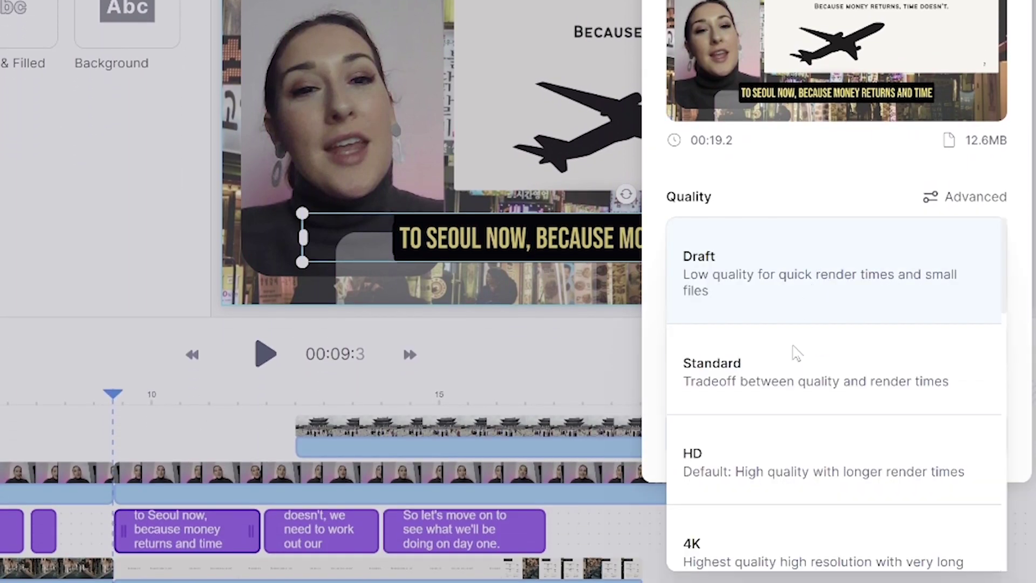
pyautogui.click(781, 474)
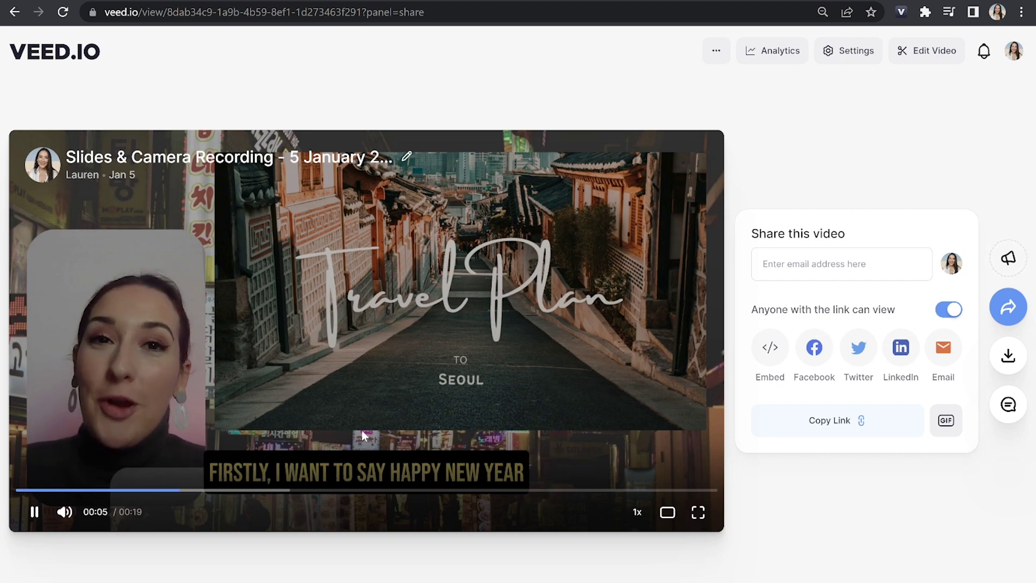
# Pause the exported video, check its download formats and Invite People form, then return to sharing
pyautogui.click(362, 431)
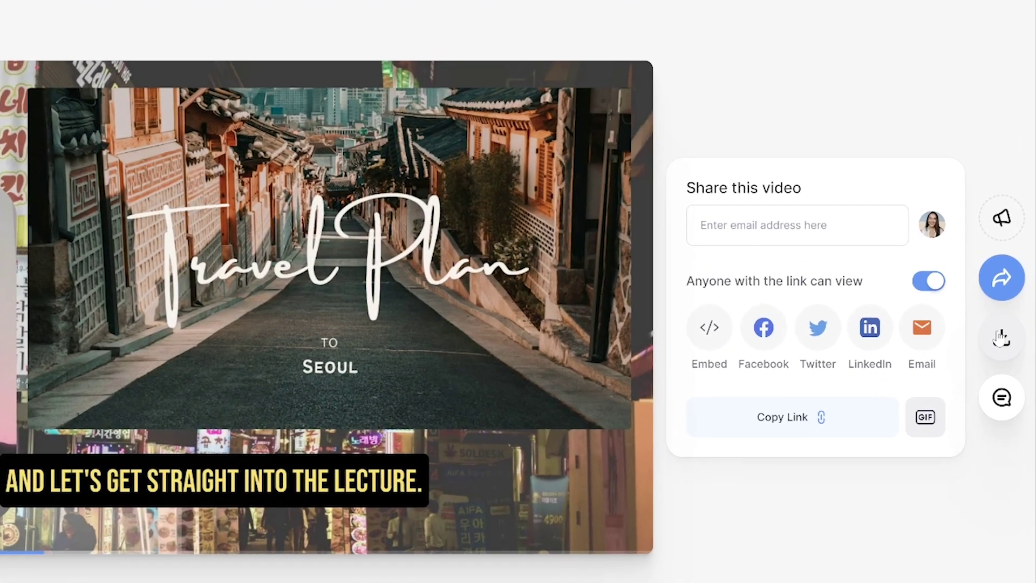
pyautogui.click(1008, 356)
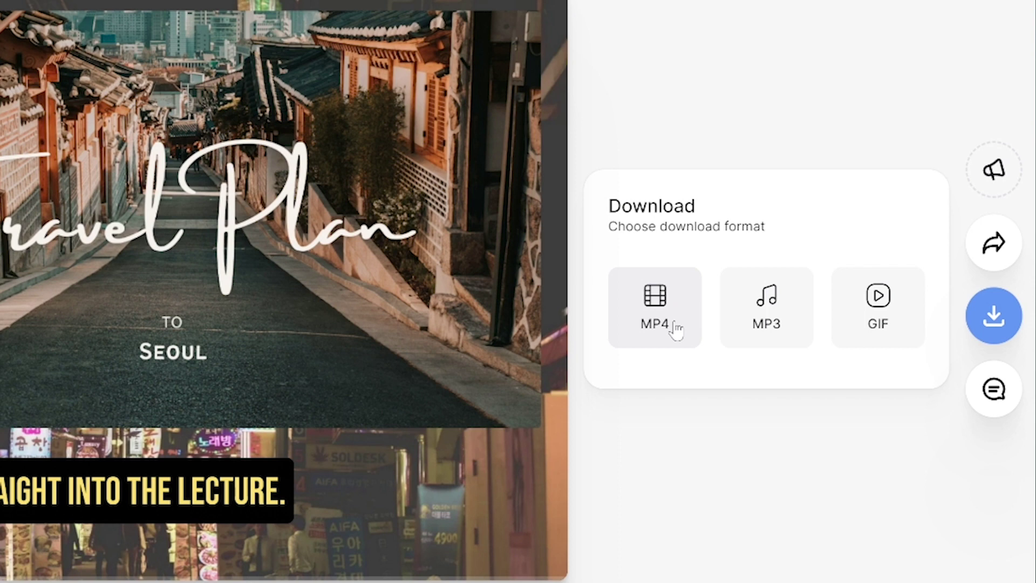
pyautogui.click(994, 247)
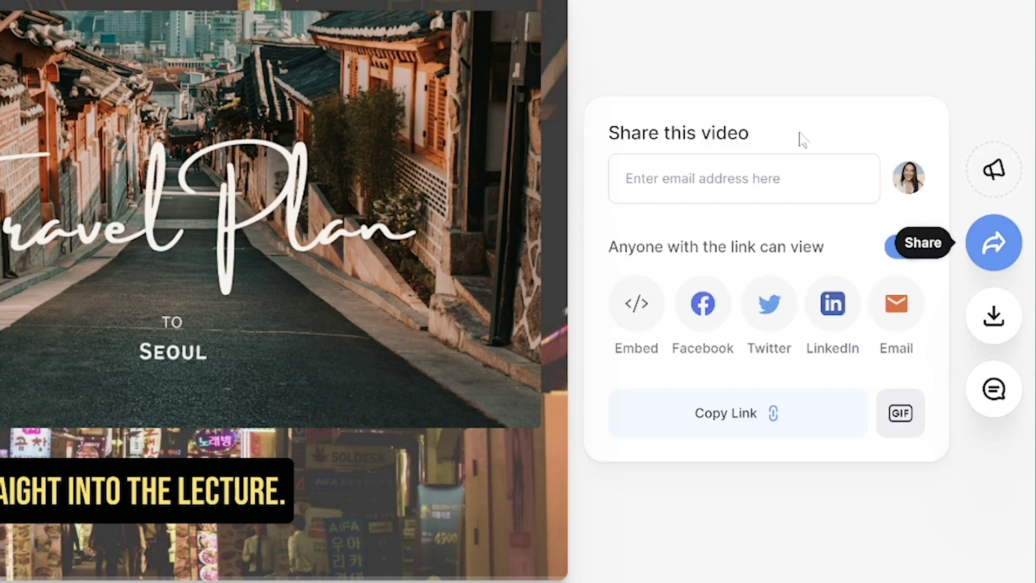
pyautogui.click(710, 196)
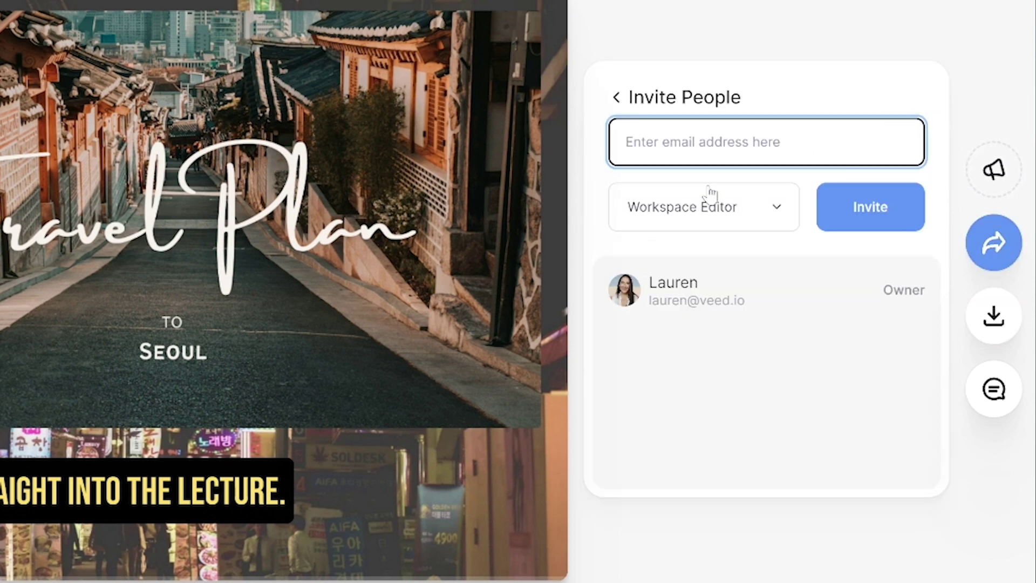
pyautogui.click(617, 99)
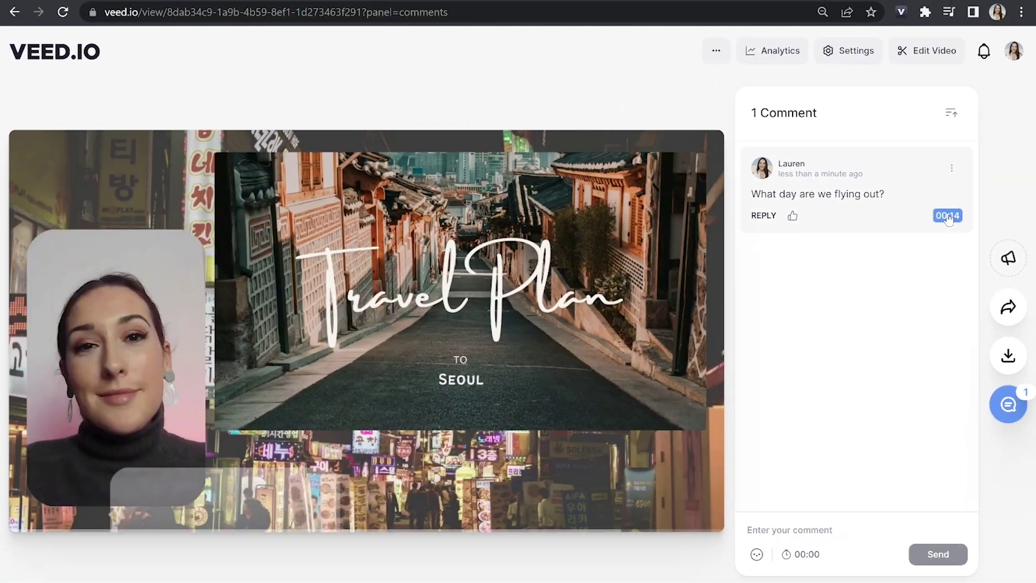
# Jump playback to the 00:14 comment and begin creating a custom link button
pyautogui.click(948, 216)
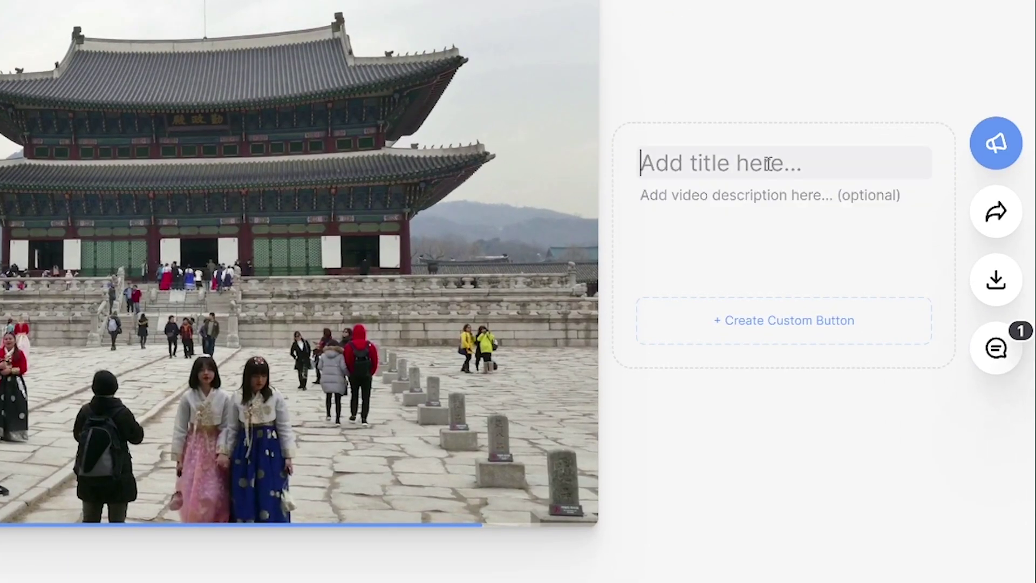
pyautogui.click(784, 319)
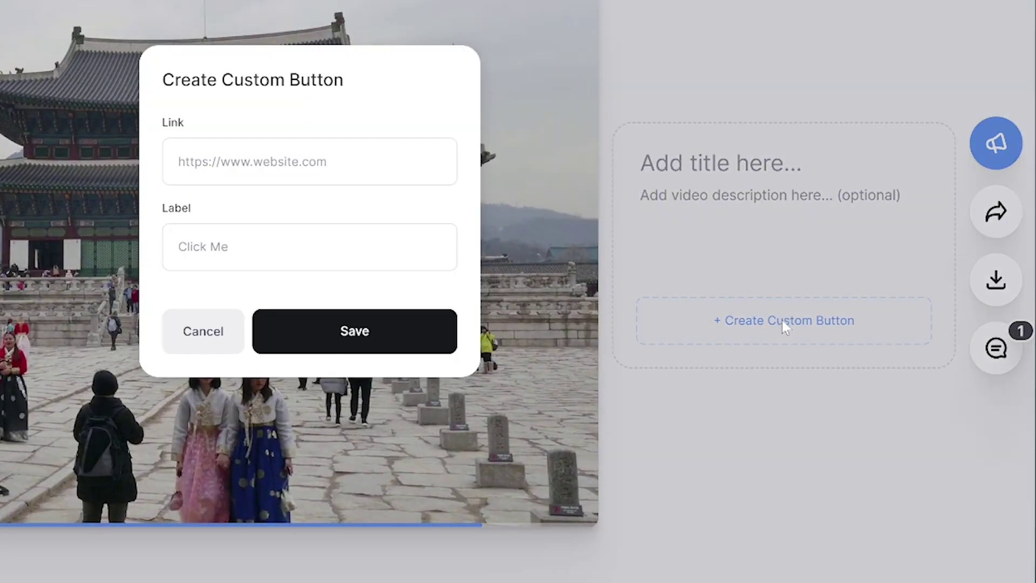